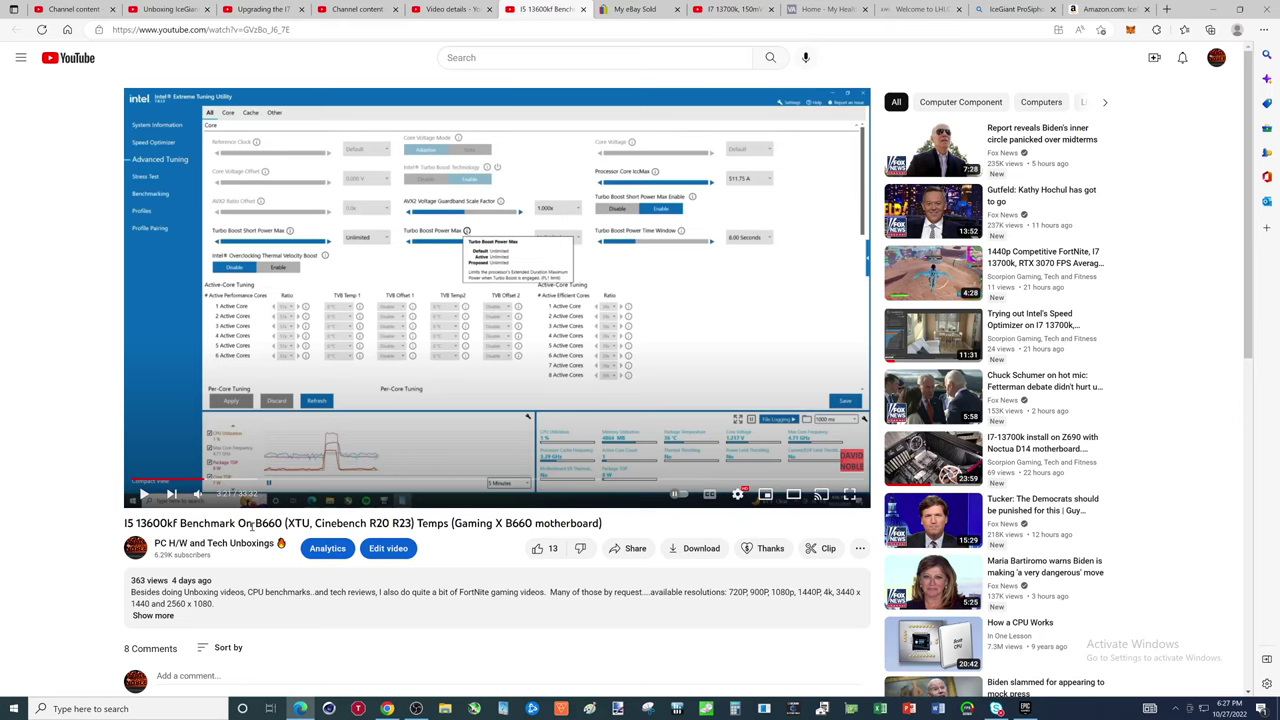
- Move the earlier YouTube video to its 7937-Marks XTU result, muted and paused
drag(200, 484, 187, 483)
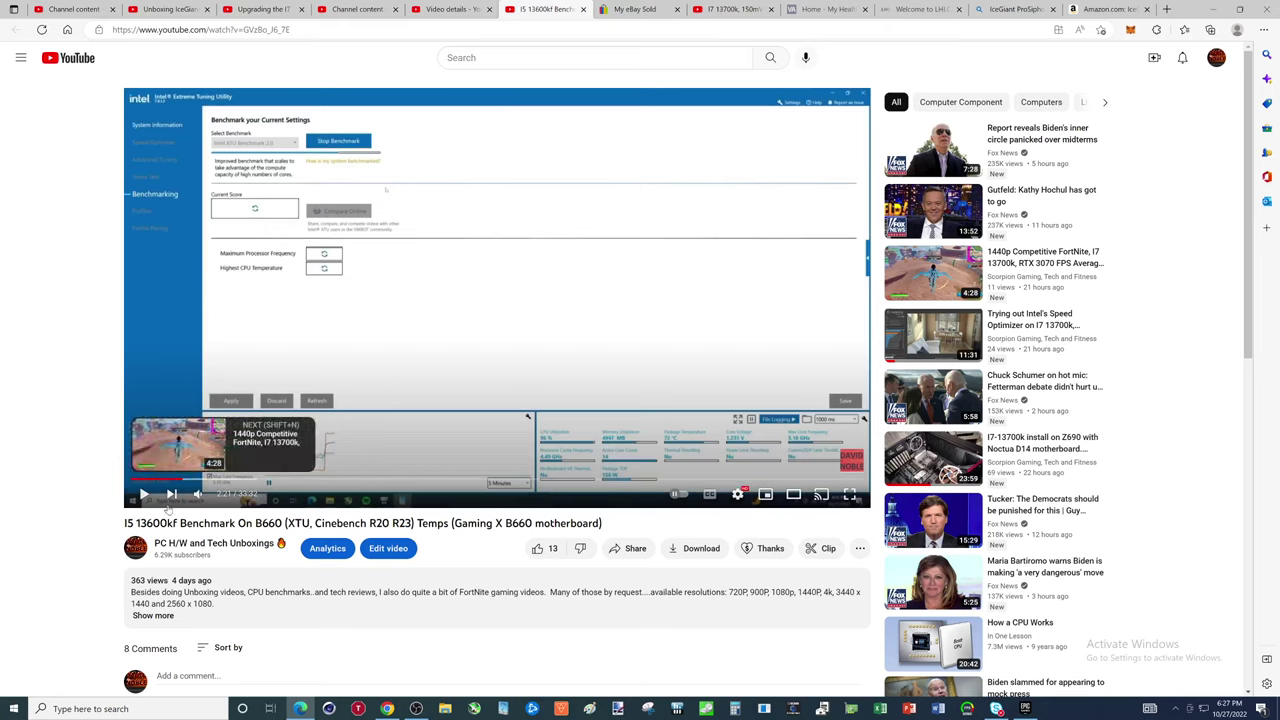
click(240, 438)
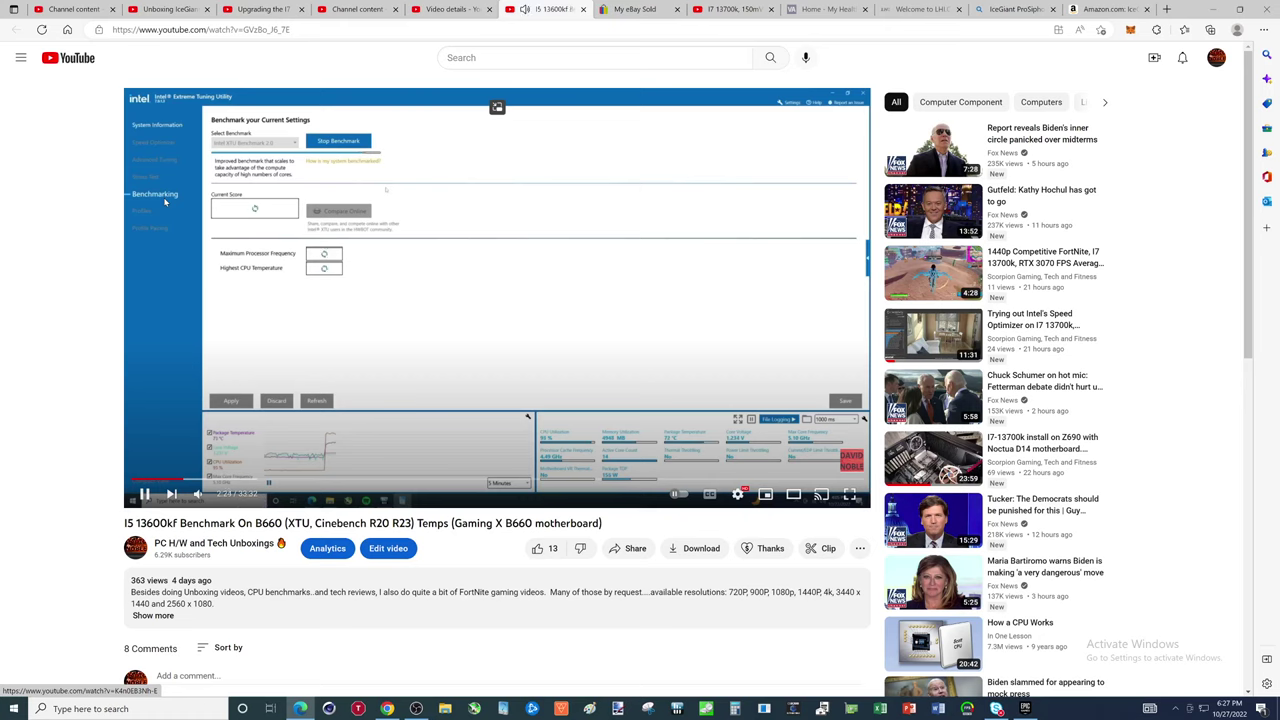
click(198, 494)
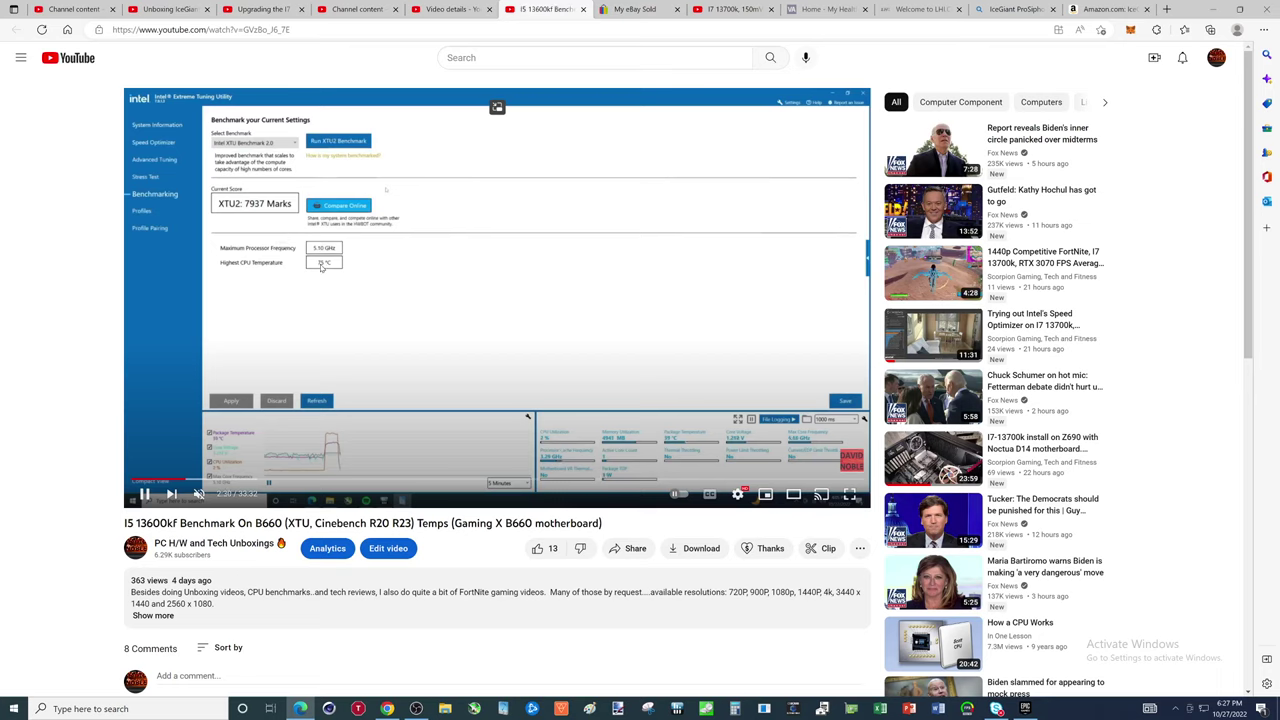
click(145, 492)
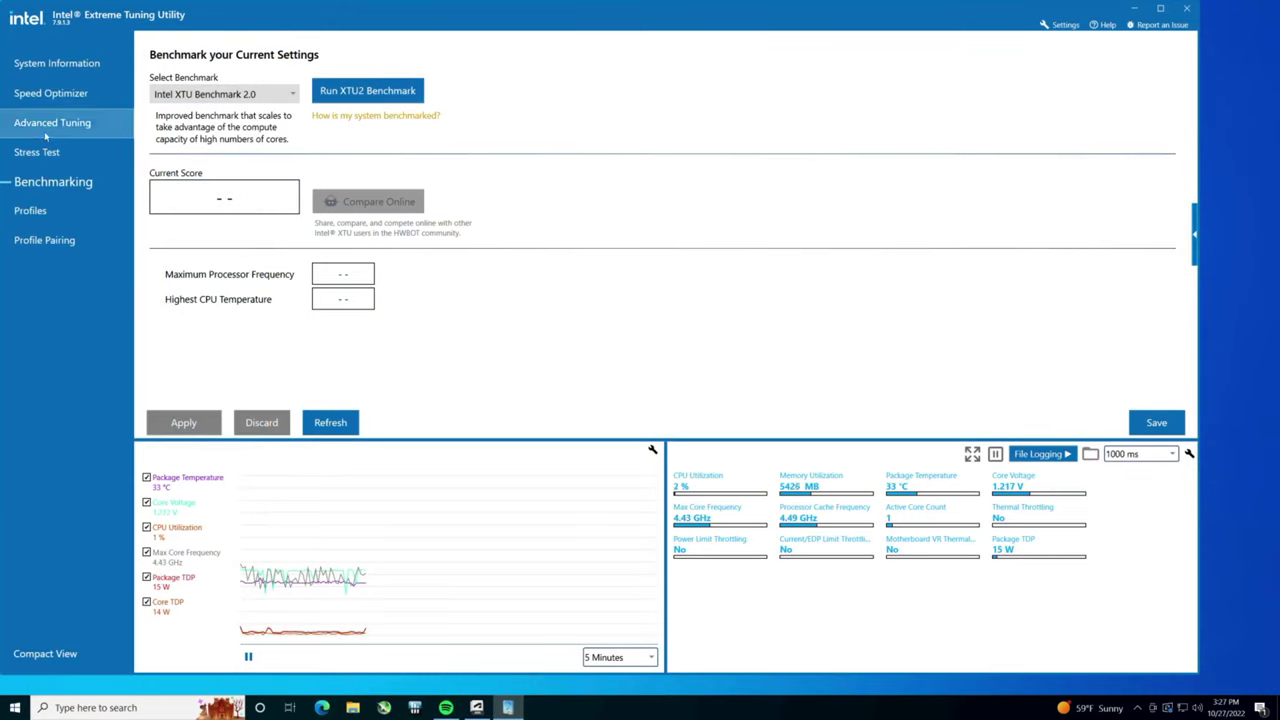
click(57, 63)
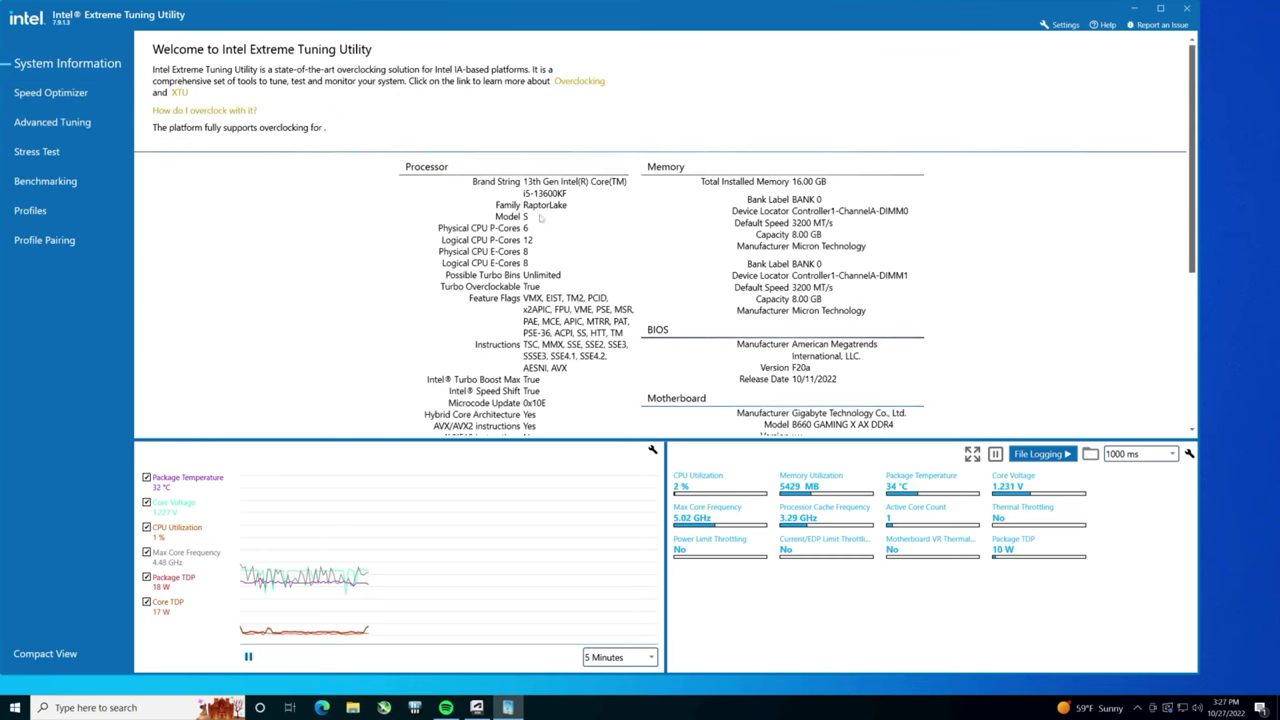
scroll(690, 318, down, 1)
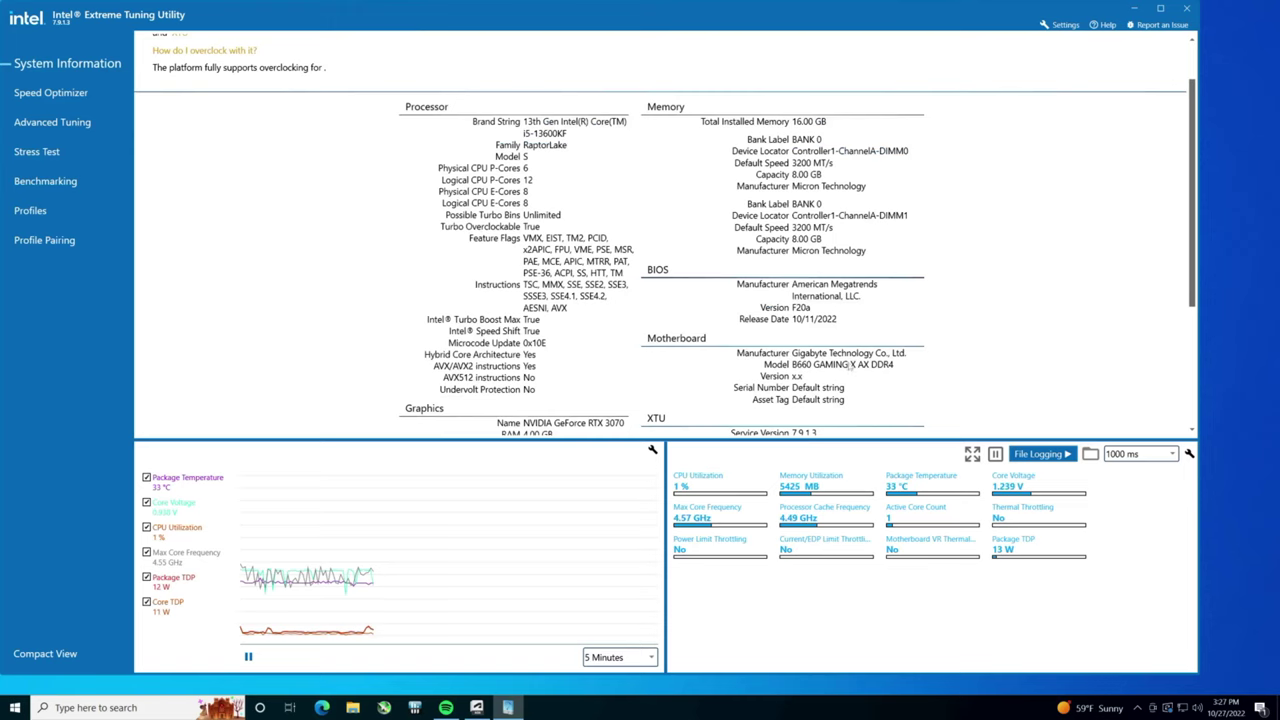
scroll(574, 301, down, 2)
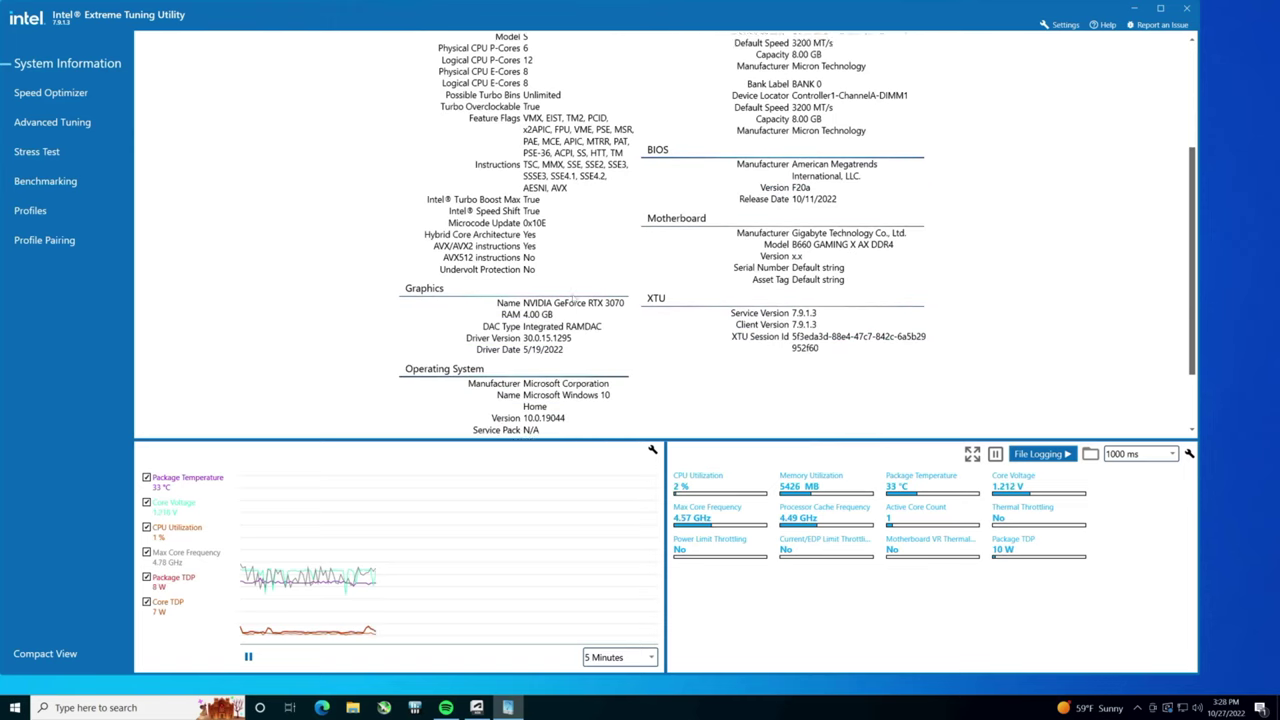
scroll(572, 300, down, 1)
scroll(566, 293, down, 1)
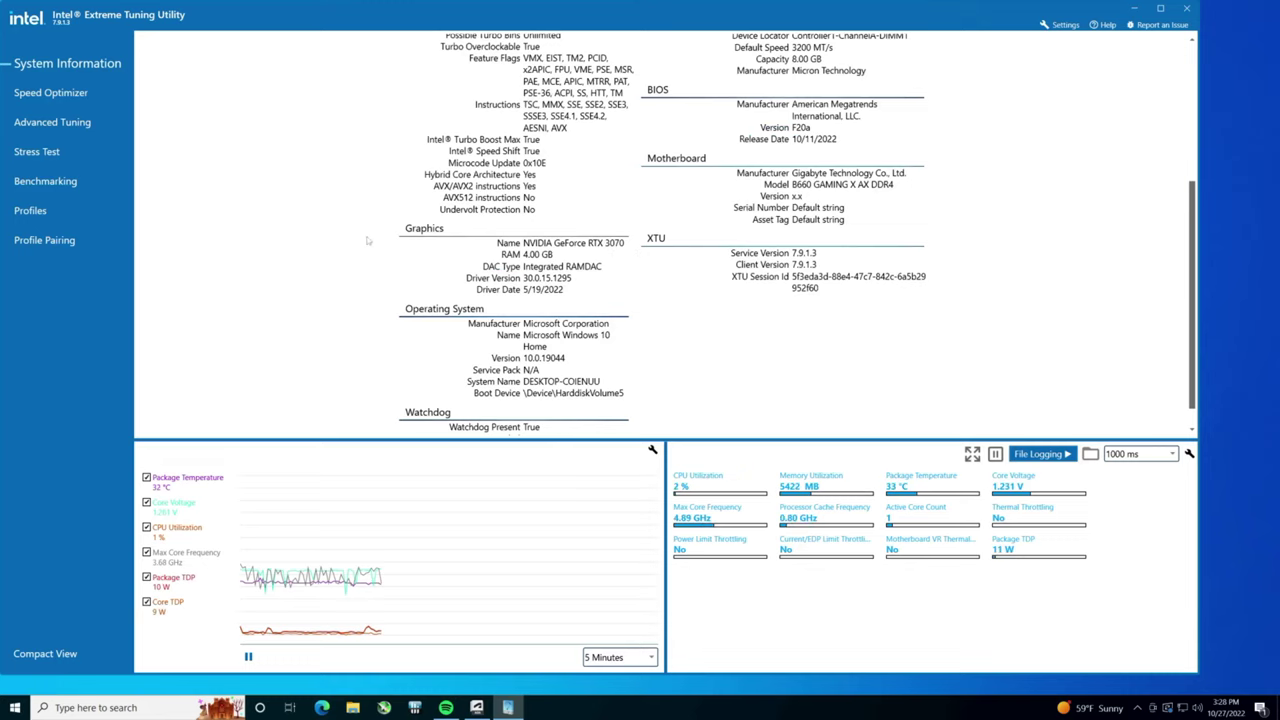
- Run the XTU2 benchmark from the Benchmarking page, scoring 7790 Marks at 74 °C peak
click(51, 181)
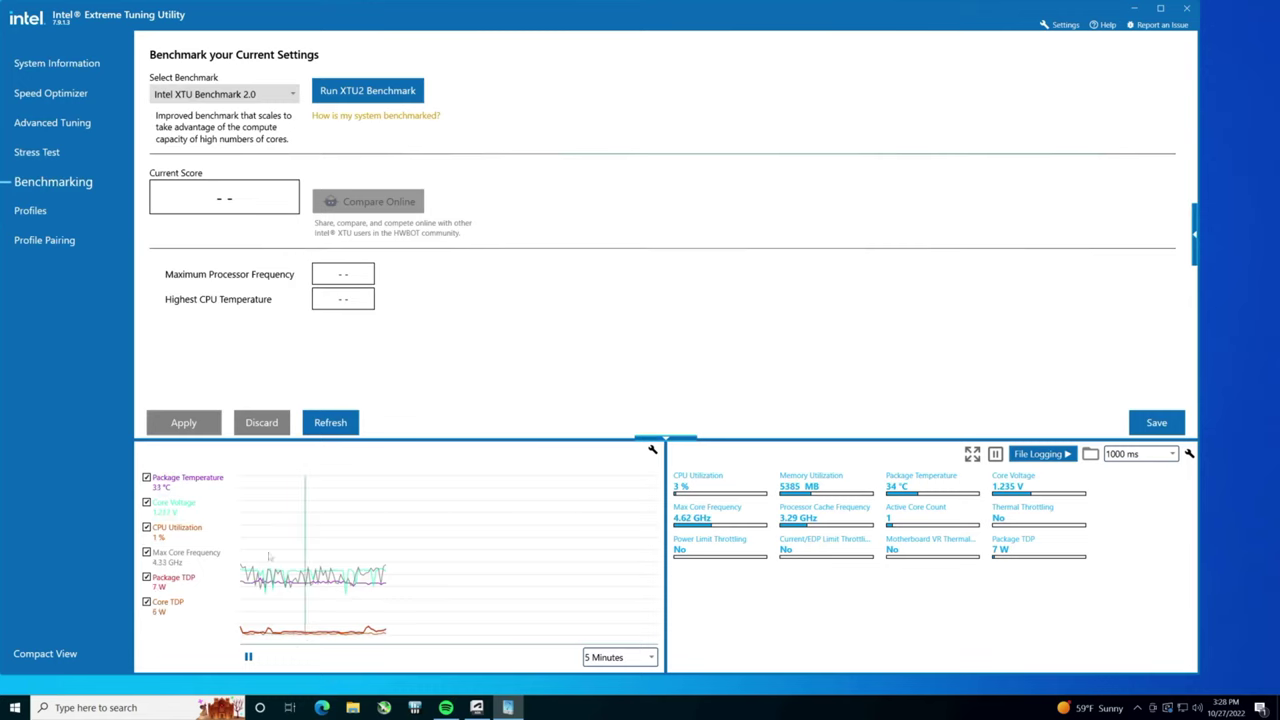
mouse_move(177, 485)
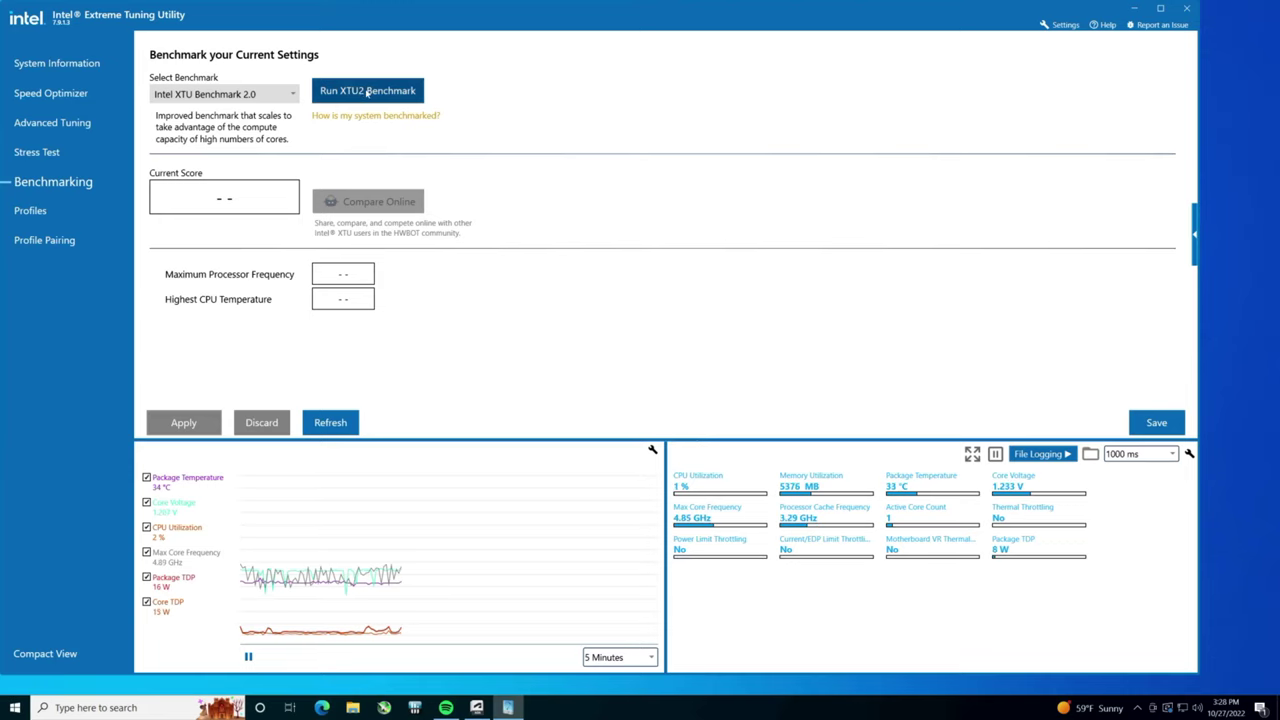
click(367, 91)
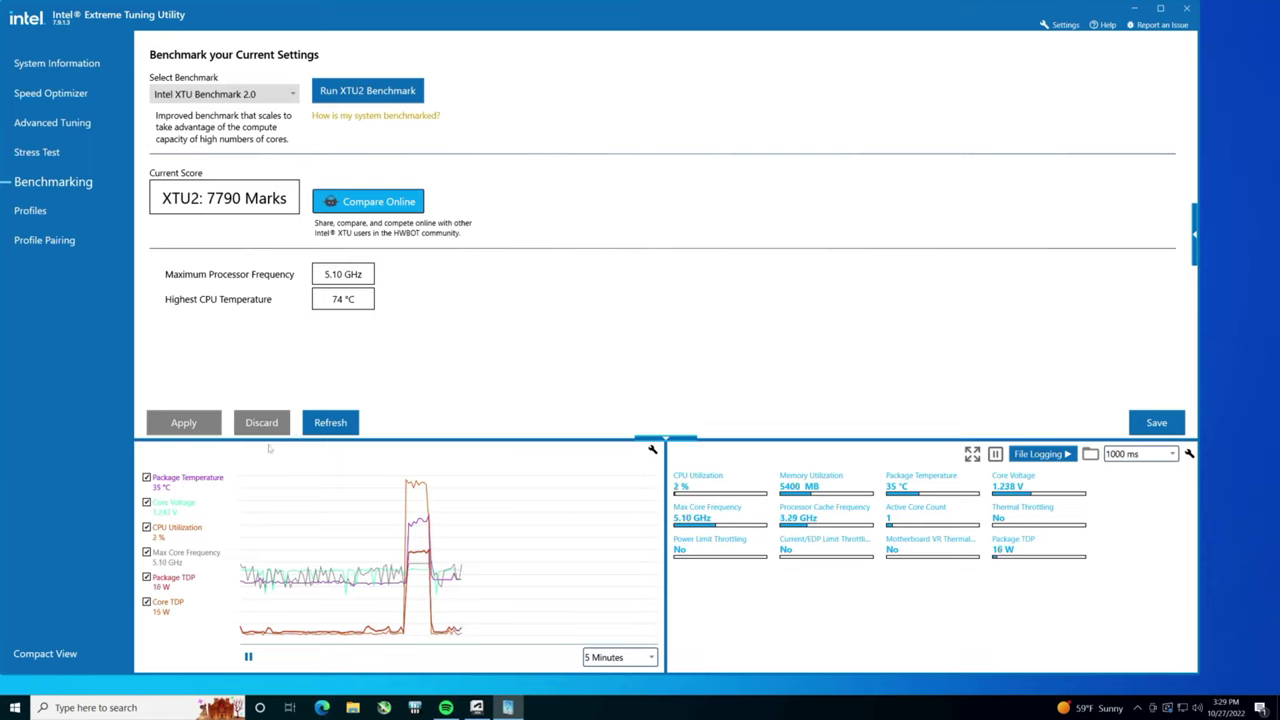
- Clear the system graph's recorded data and minimize Extreme Tuning Utility
click(653, 450)
click(621, 447)
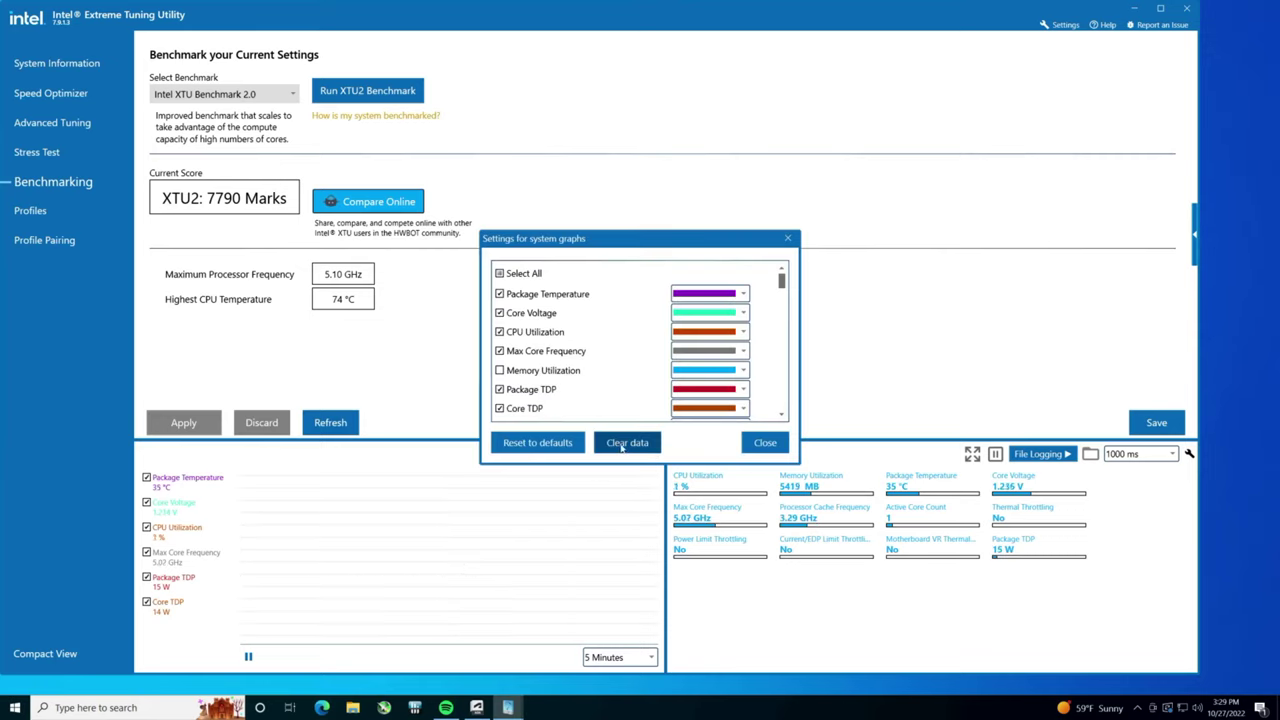
click(762, 443)
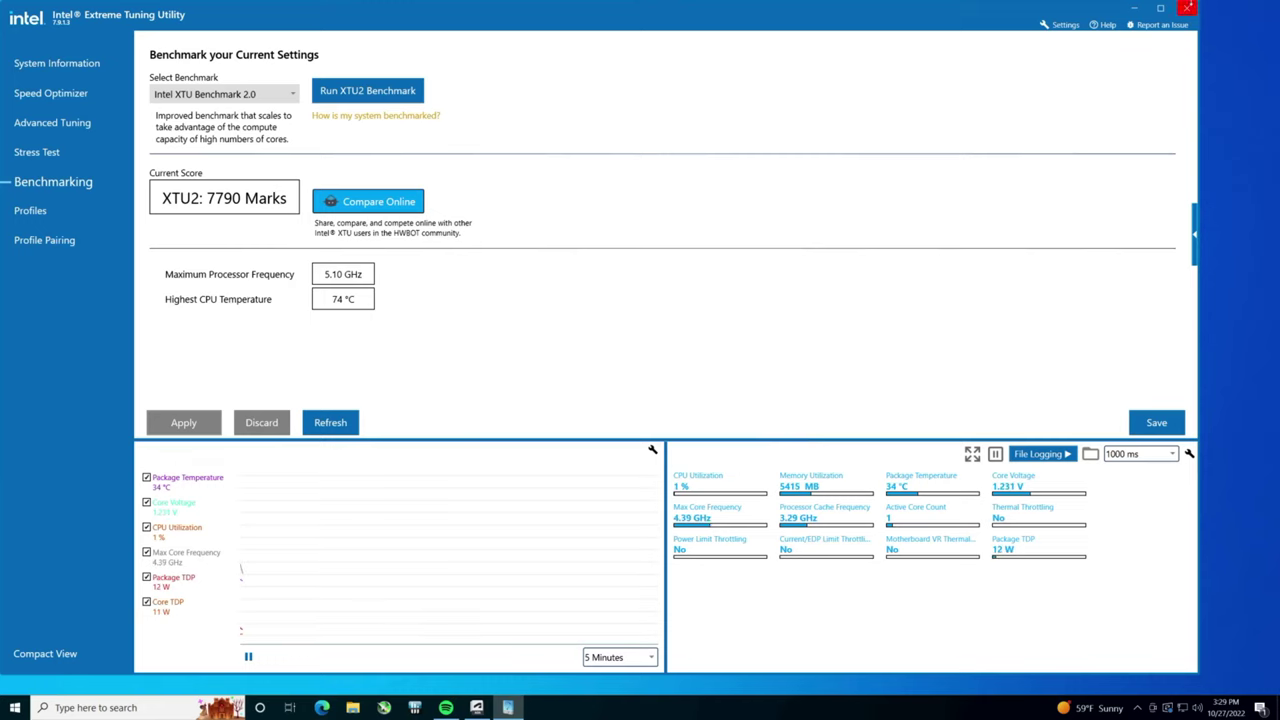
click(1135, 9)
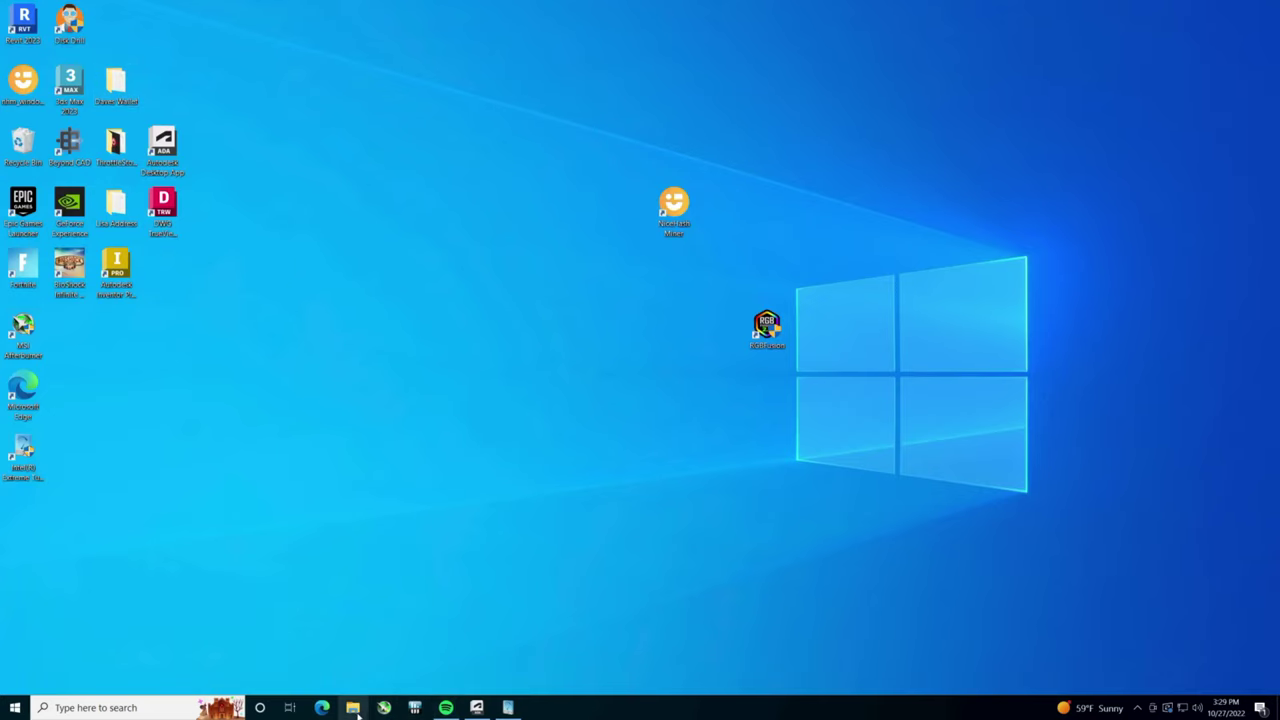
- Launch the Cinebench application from Documents > CinebenchR20 in File Explorer
click(353, 708)
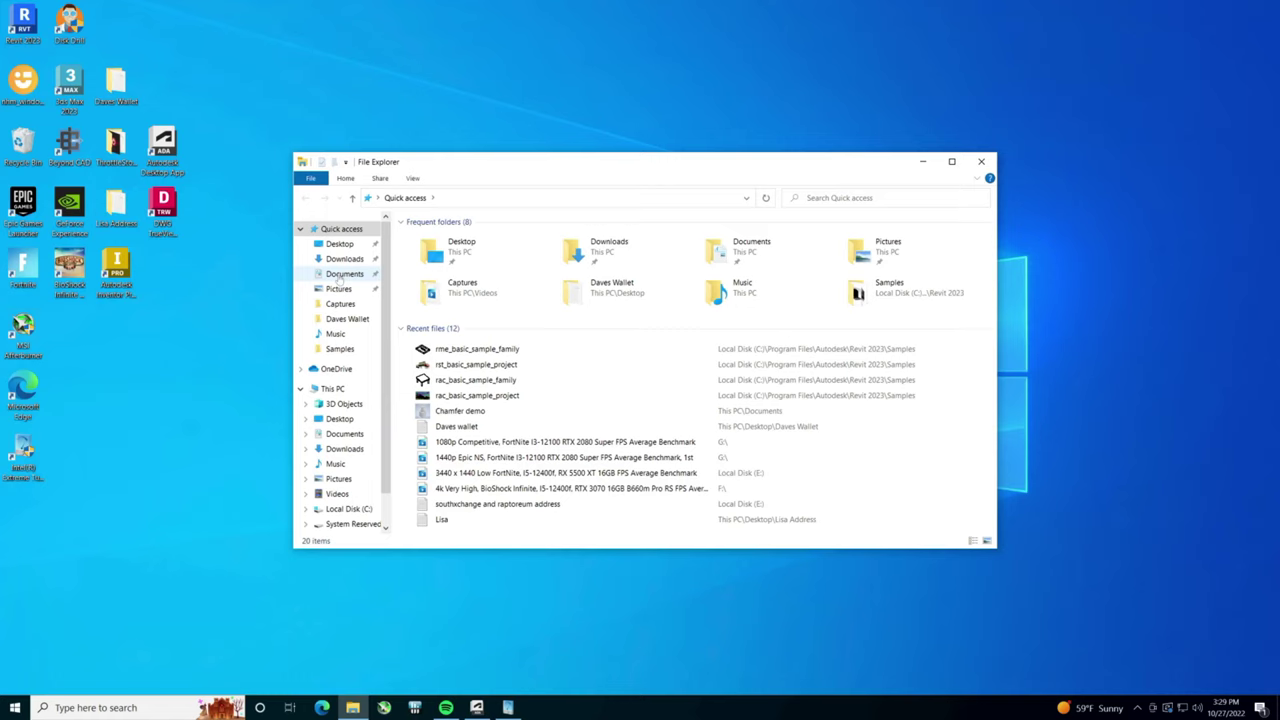
click(340, 274)
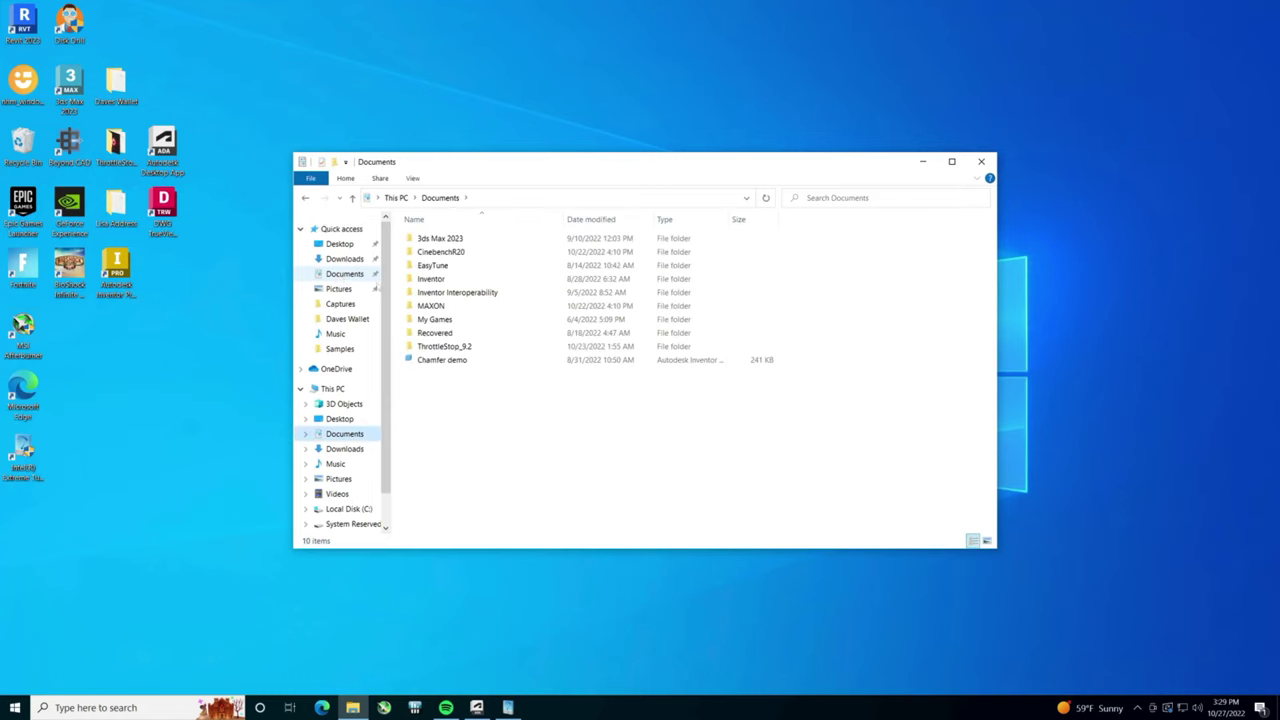
double_click(471, 254)
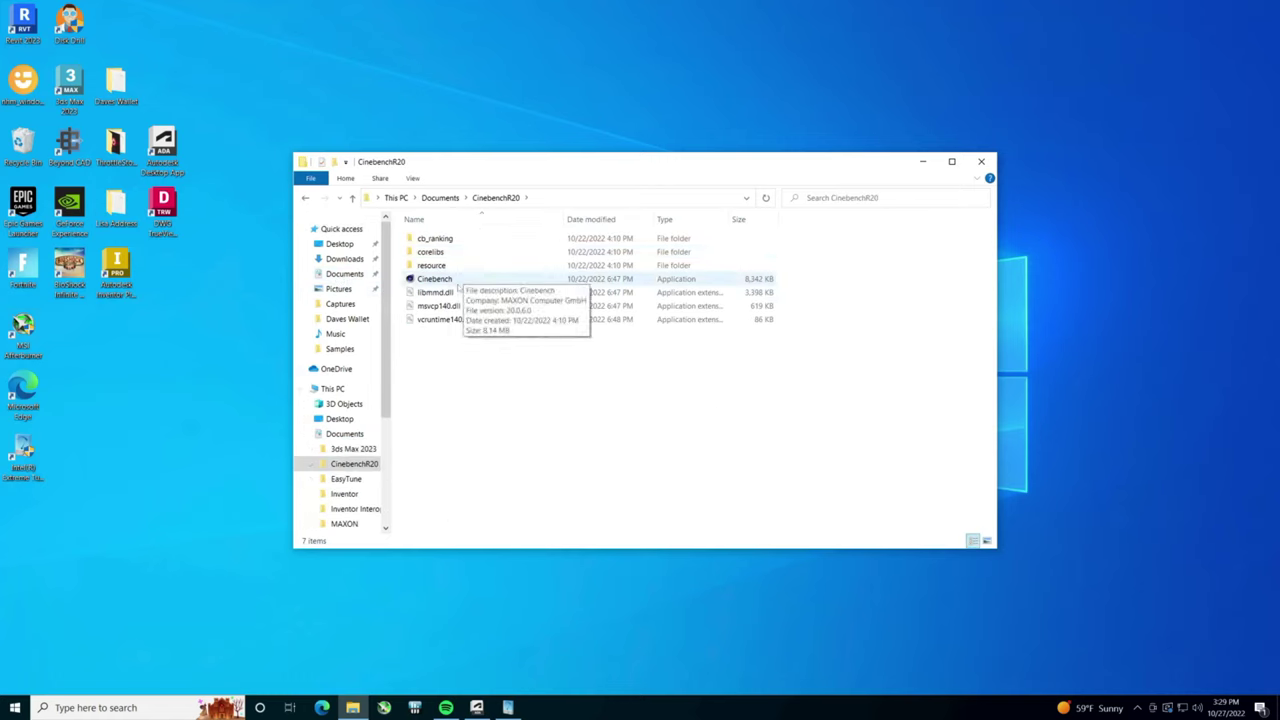
click(460, 280)
double_click(458, 281)
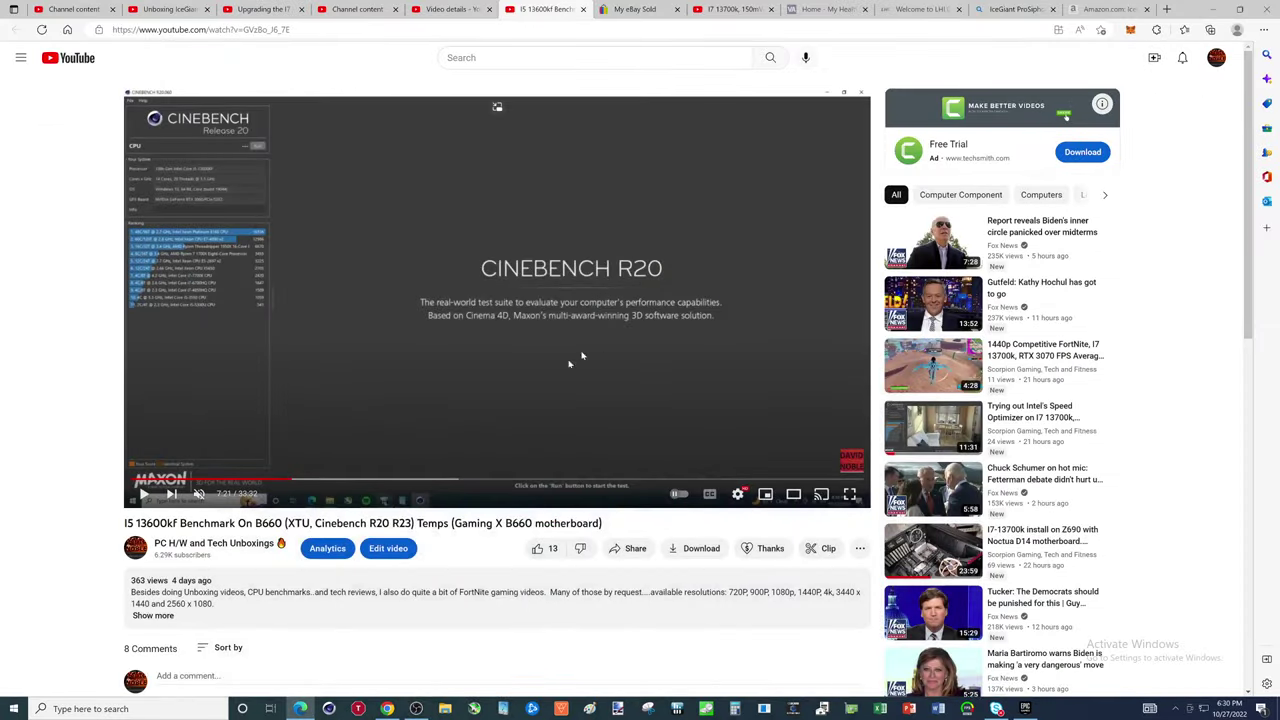
- Play the earlier video to its 9031 pts Cinebench result and sensor readings, pausing at 9:09
click(145, 495)
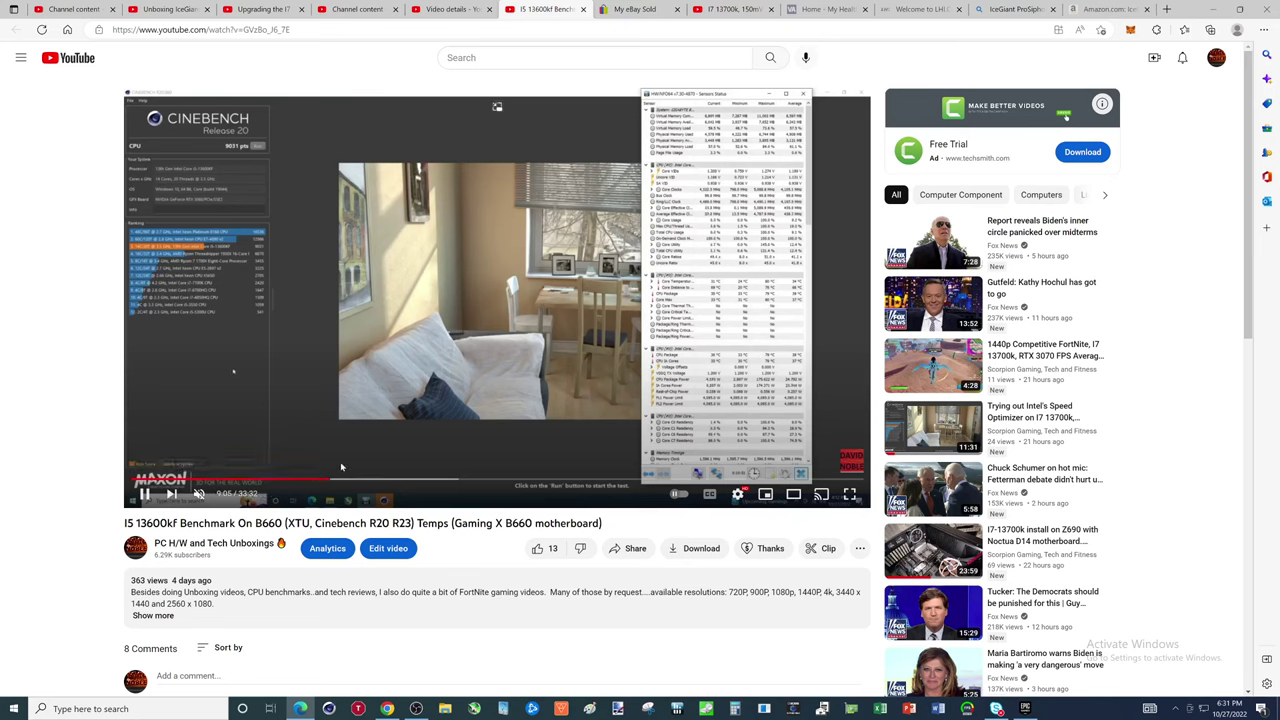
click(147, 494)
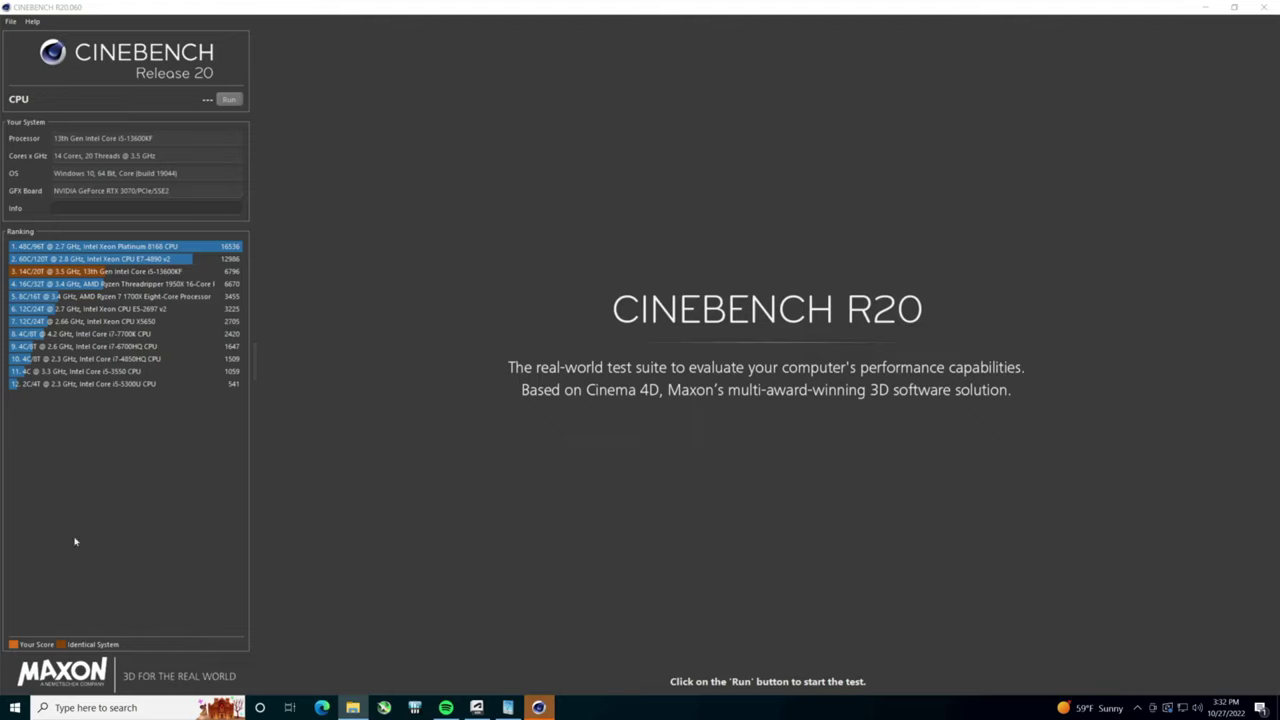
- Close the Spotify and Extreme Tuning Utility windows from their taskbar jump lists
right_click(446, 707)
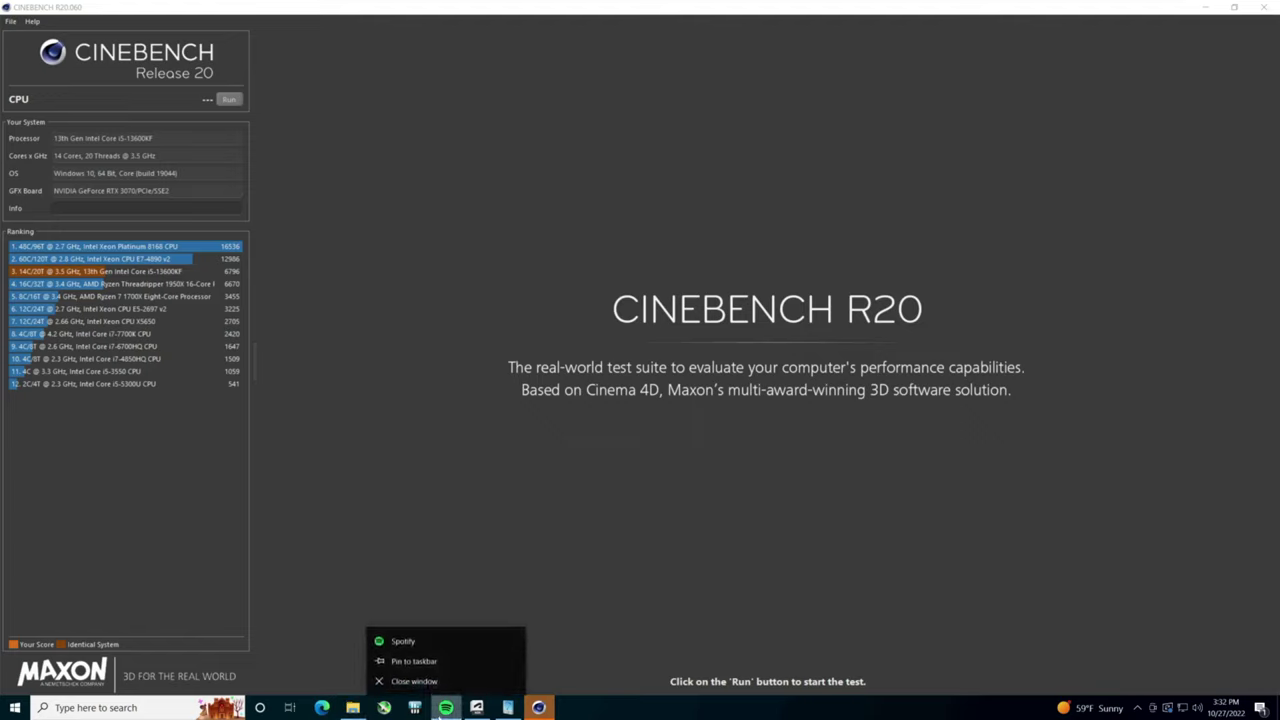
click(423, 680)
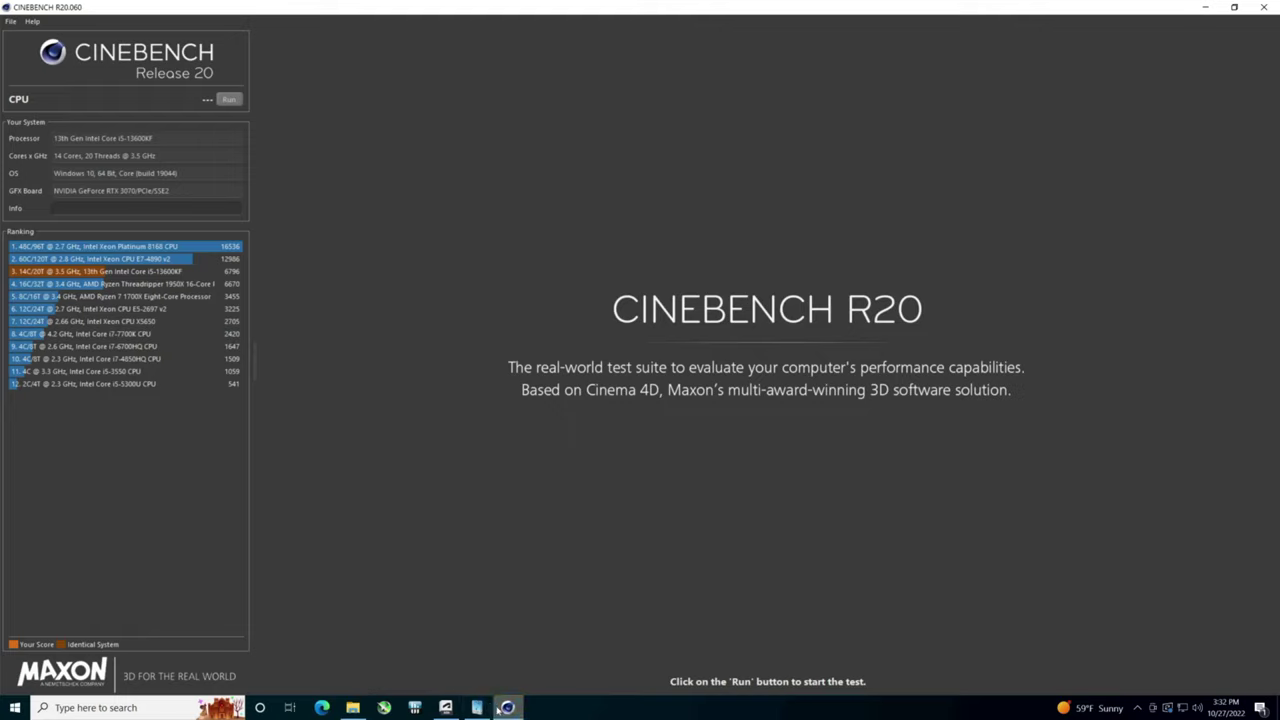
right_click(466, 703)
click(466, 686)
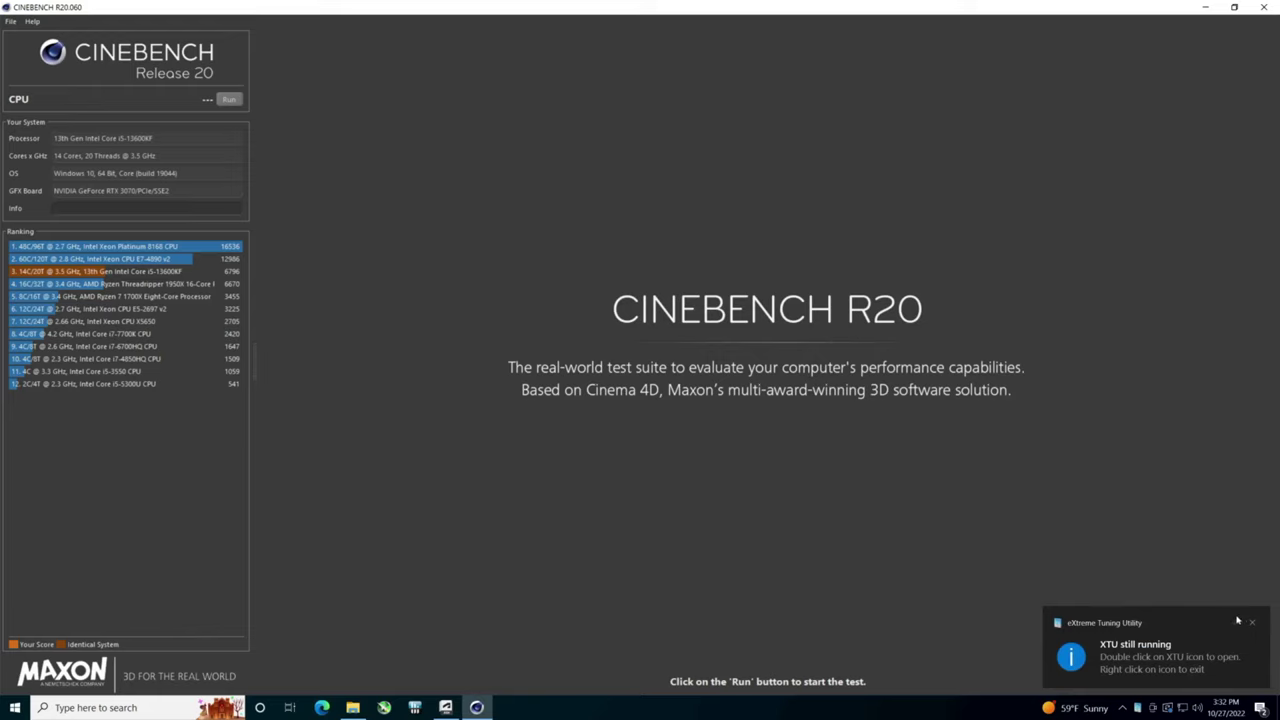
- Dismiss the XTU still-running notification and exit XTU from its system tray icon
click(1239, 623)
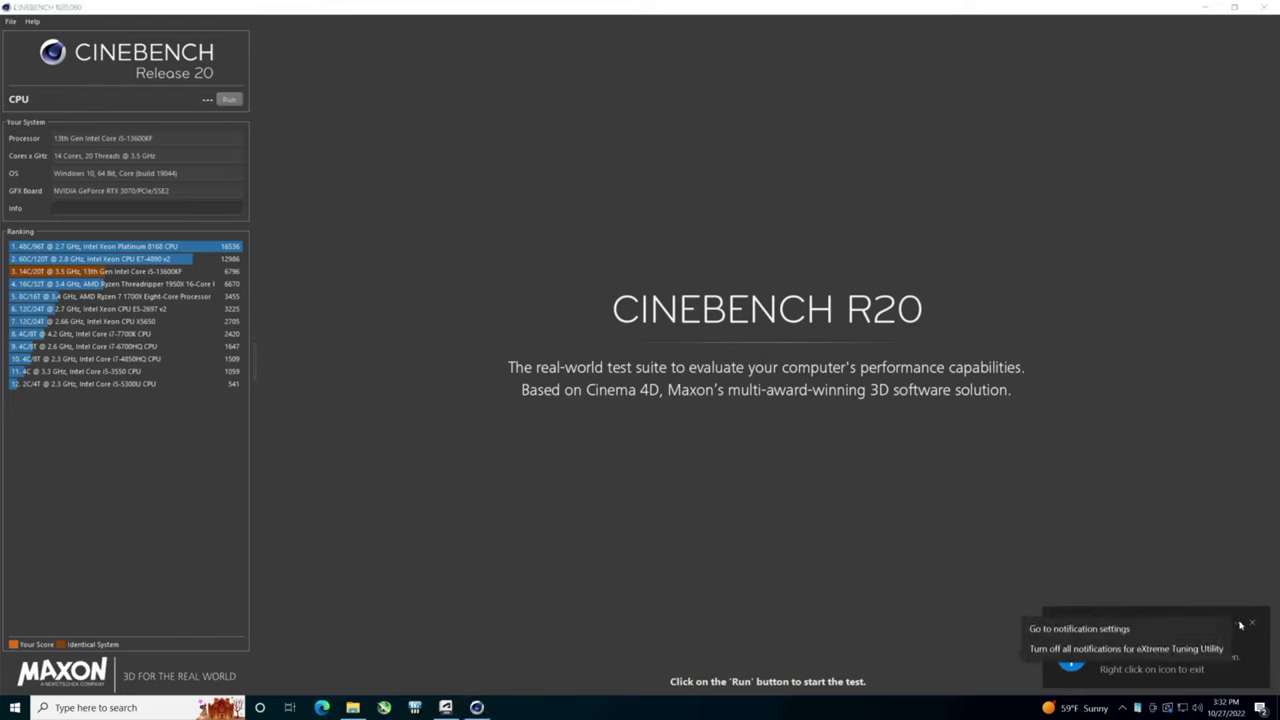
click(1172, 600)
click(1253, 623)
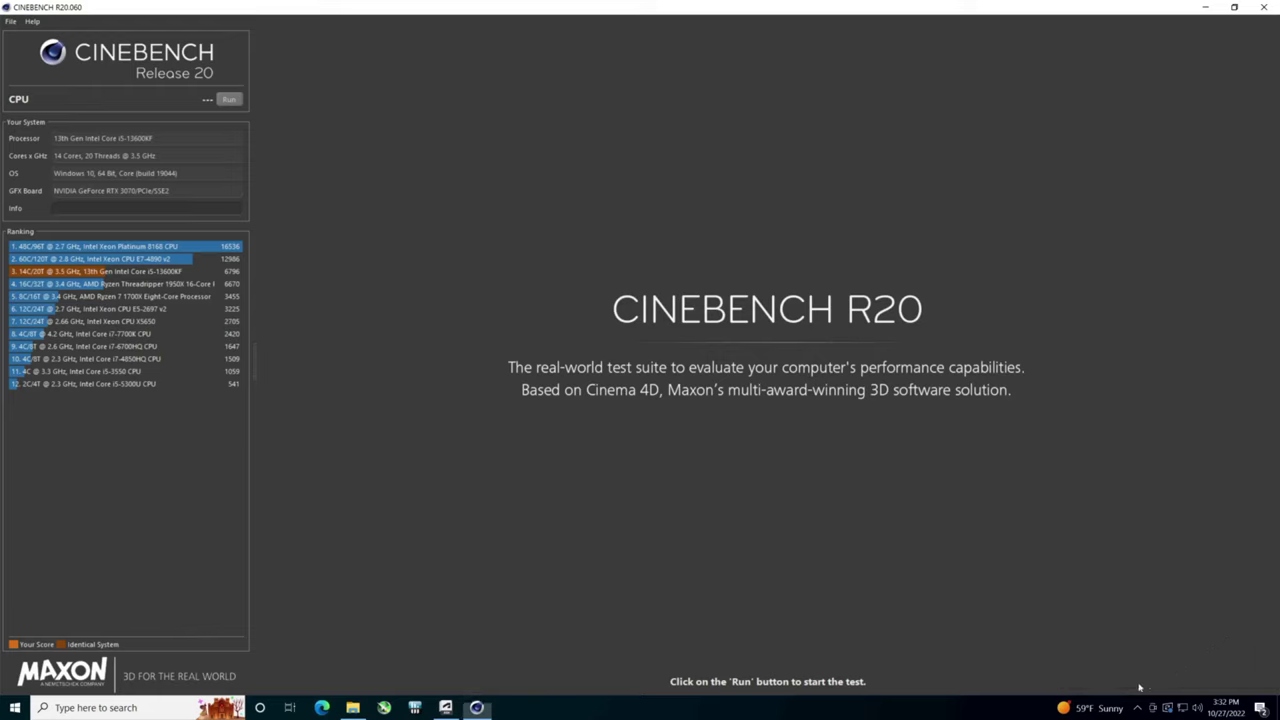
click(1137, 707)
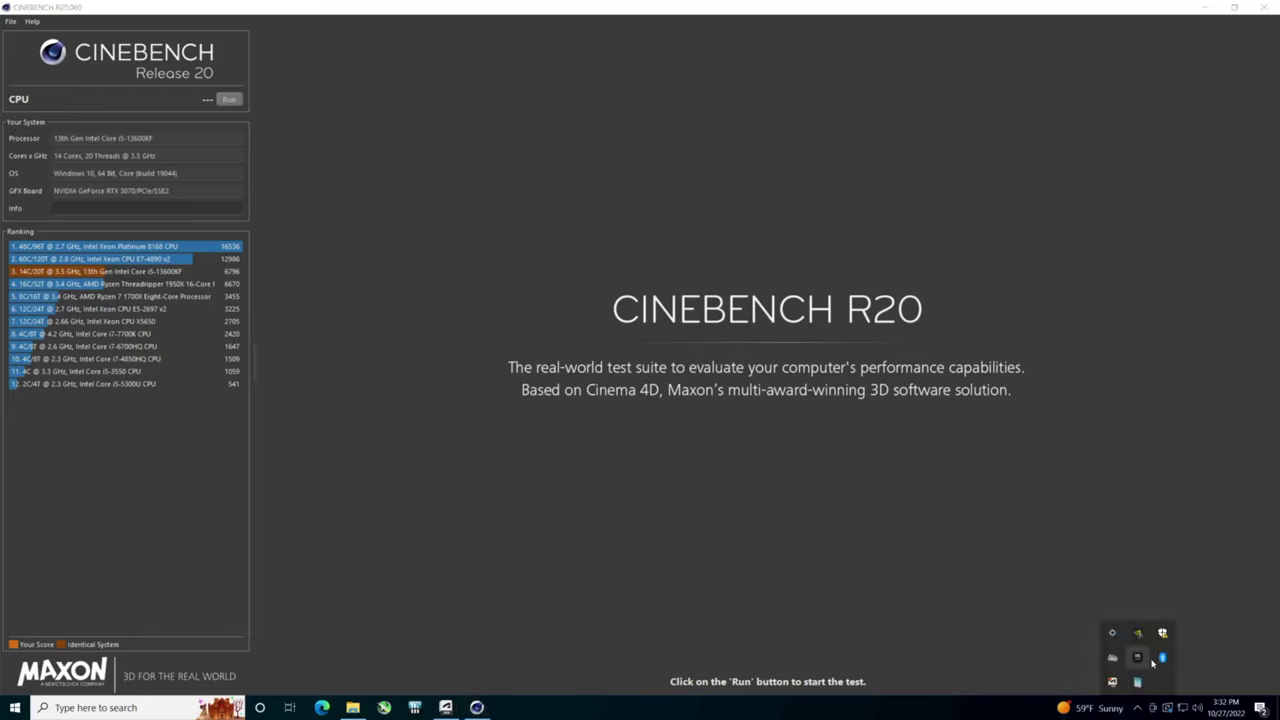
right_click(1137, 682)
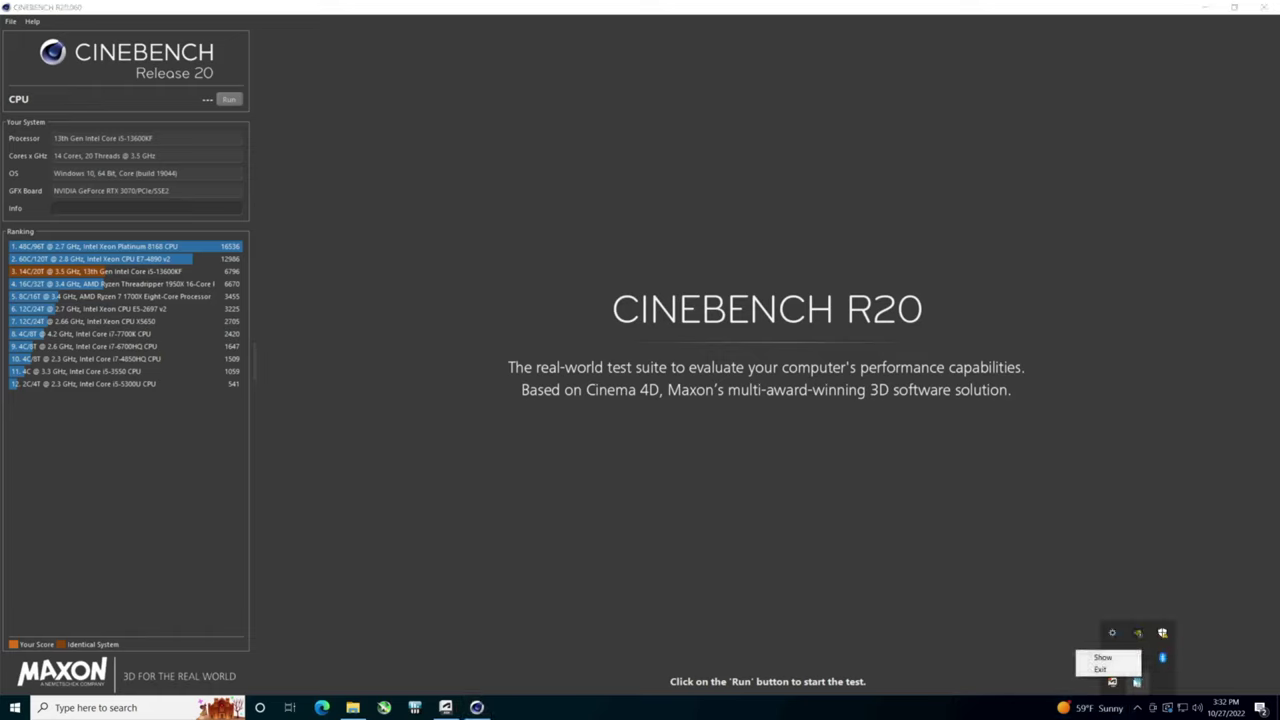
click(1100, 669)
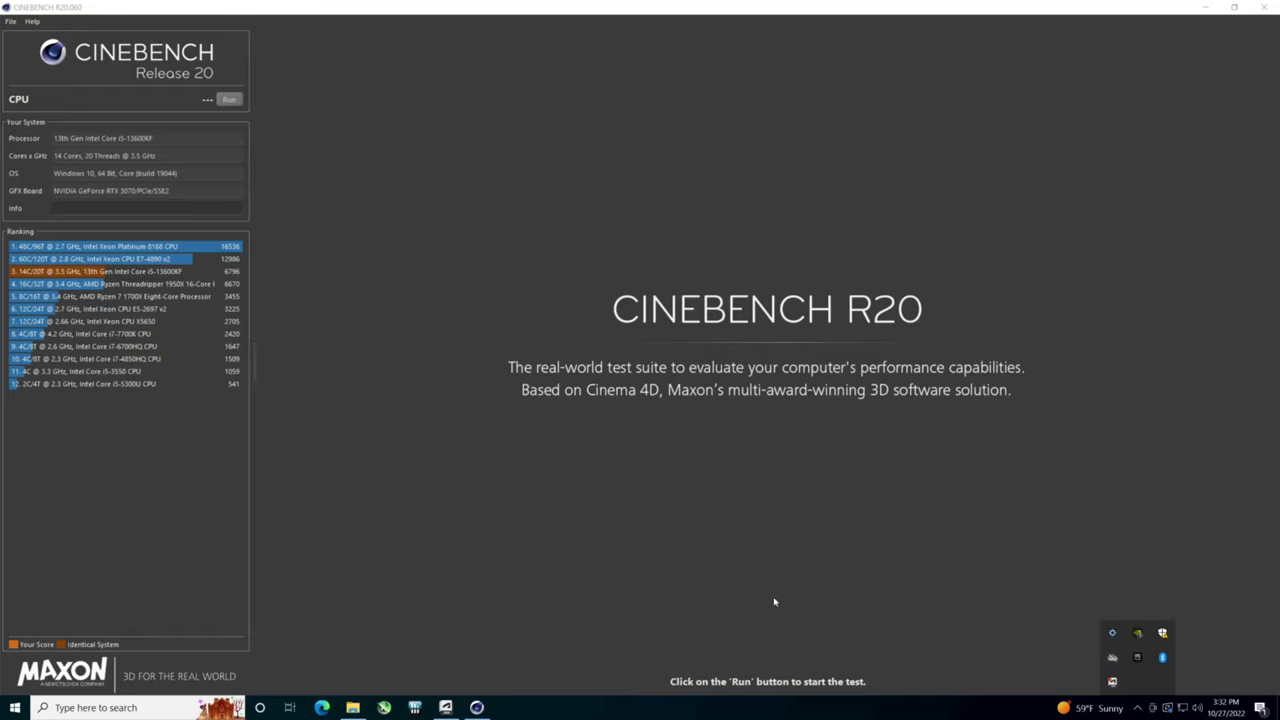
- Start HWiNFO64 with admin rights in Sensors-only mode and close its update notice
click(446, 707)
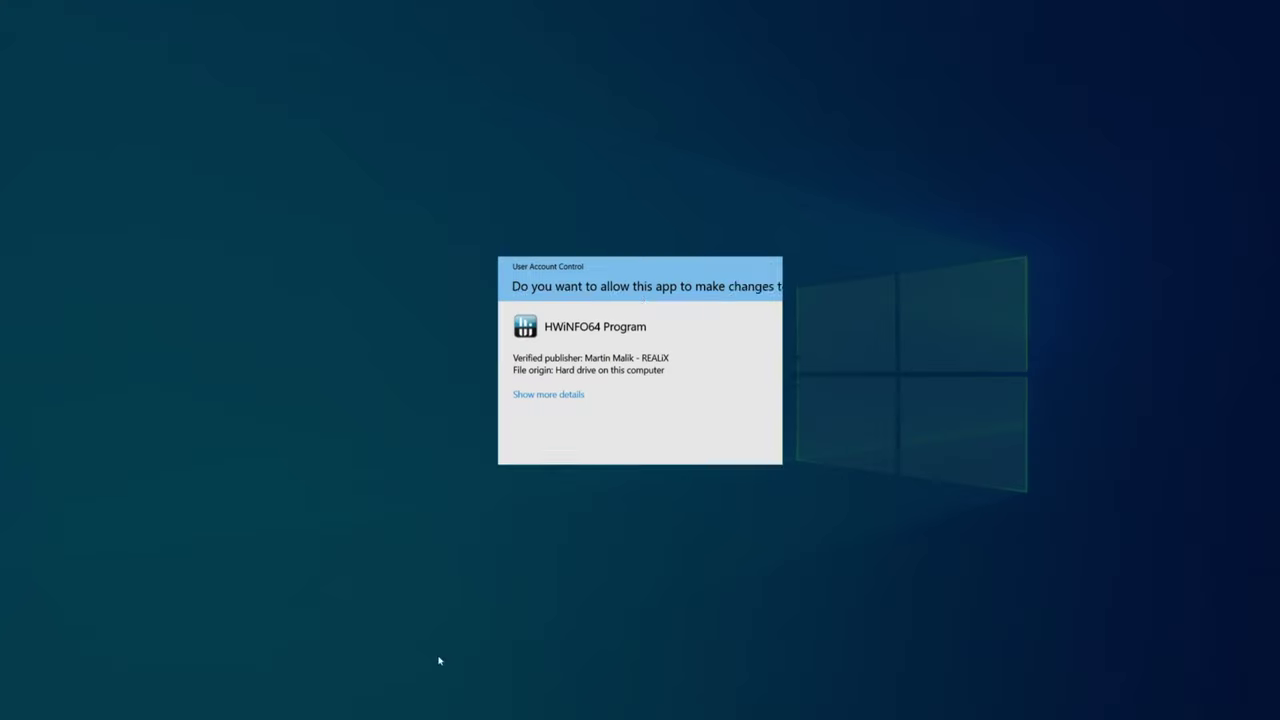
click(575, 440)
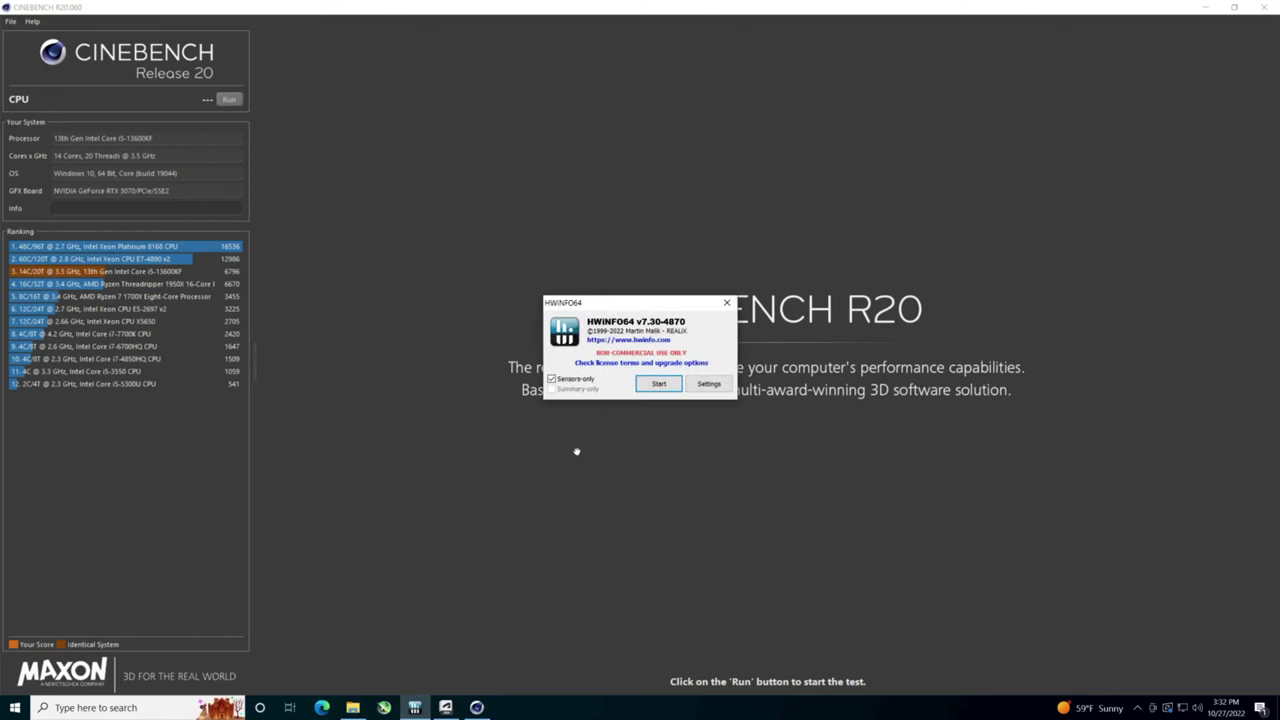
click(659, 385)
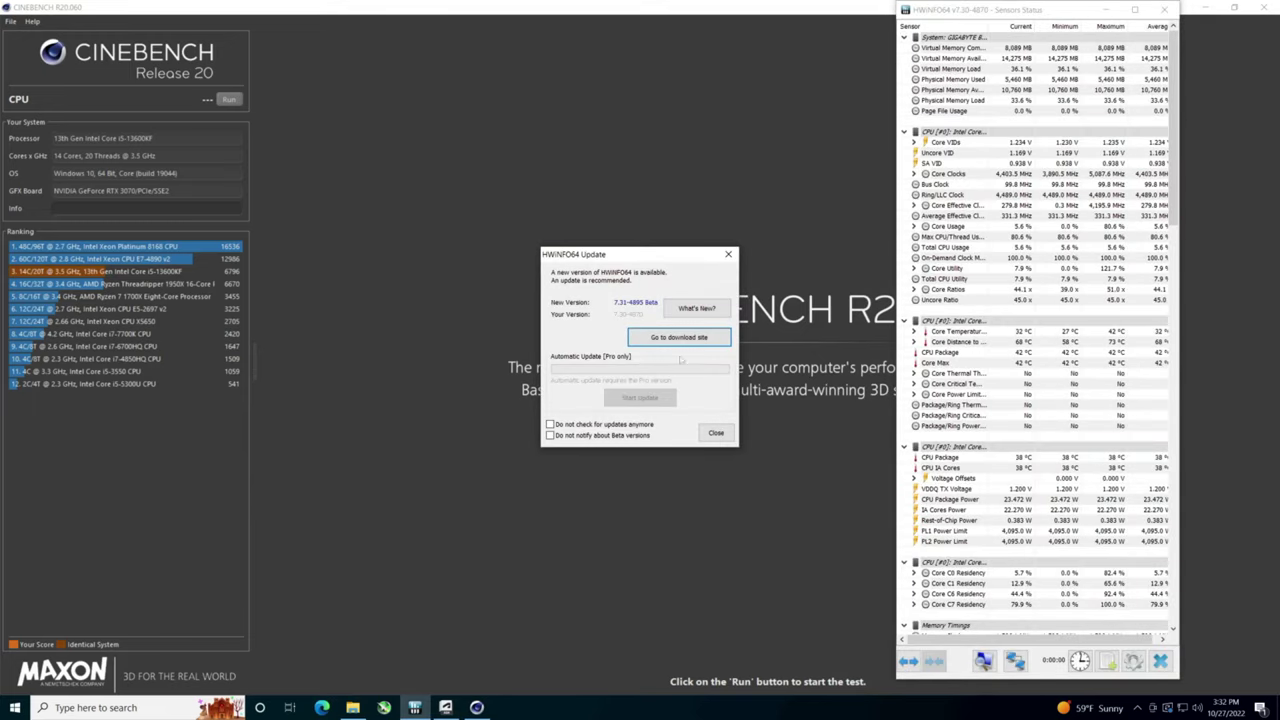
click(716, 432)
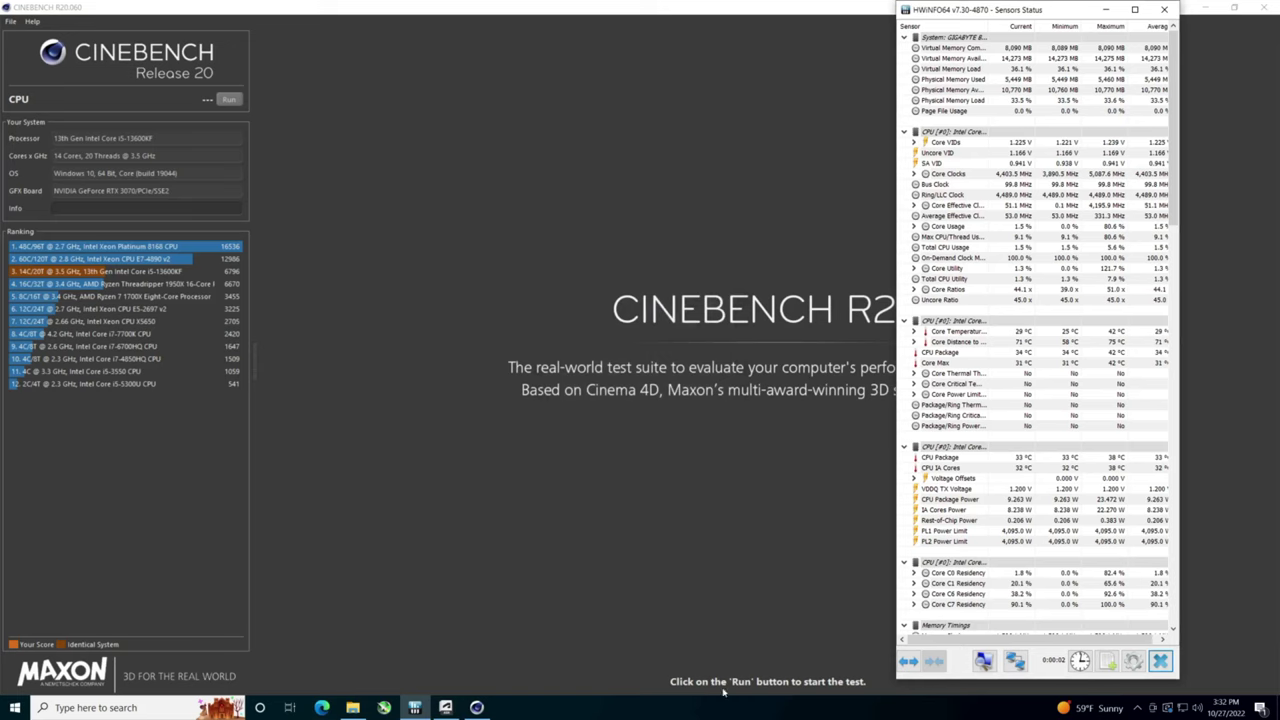
mouse_move(476, 708)
- Run the Cinebench R20 CPU test with HWiNFO64 sensors in front, scoring 9062 pts
click(230, 101)
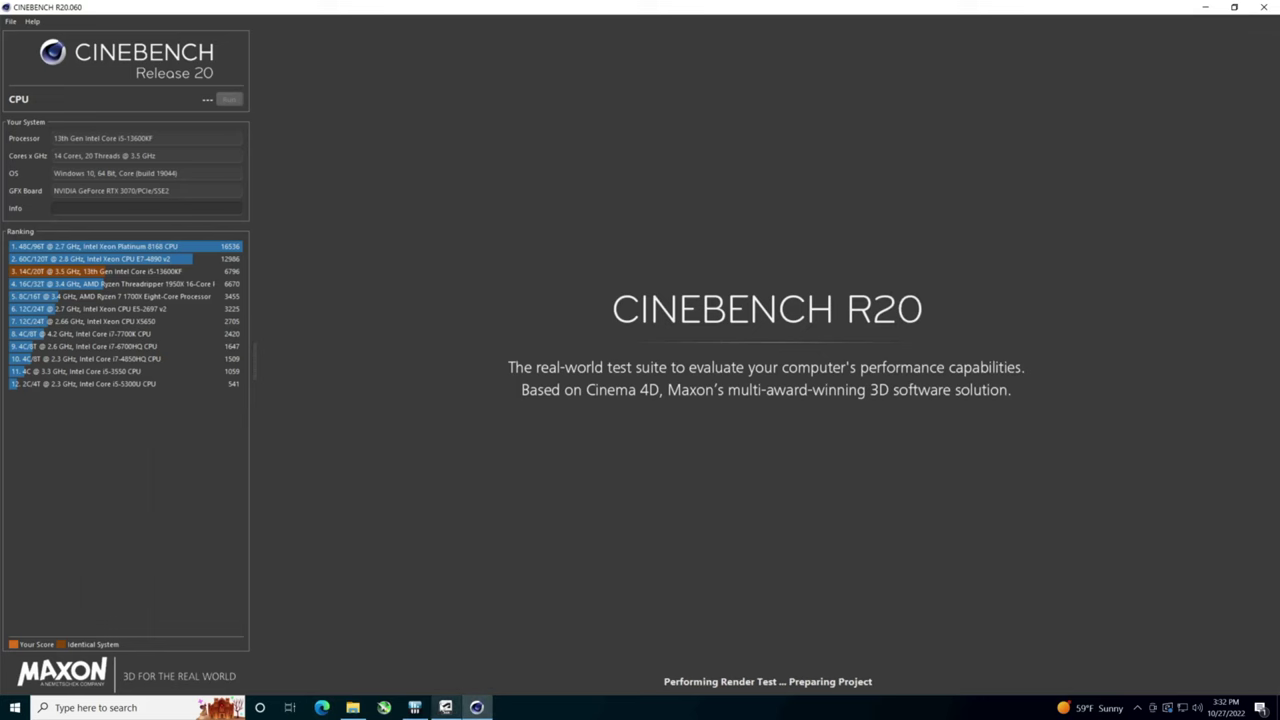
click(414, 707)
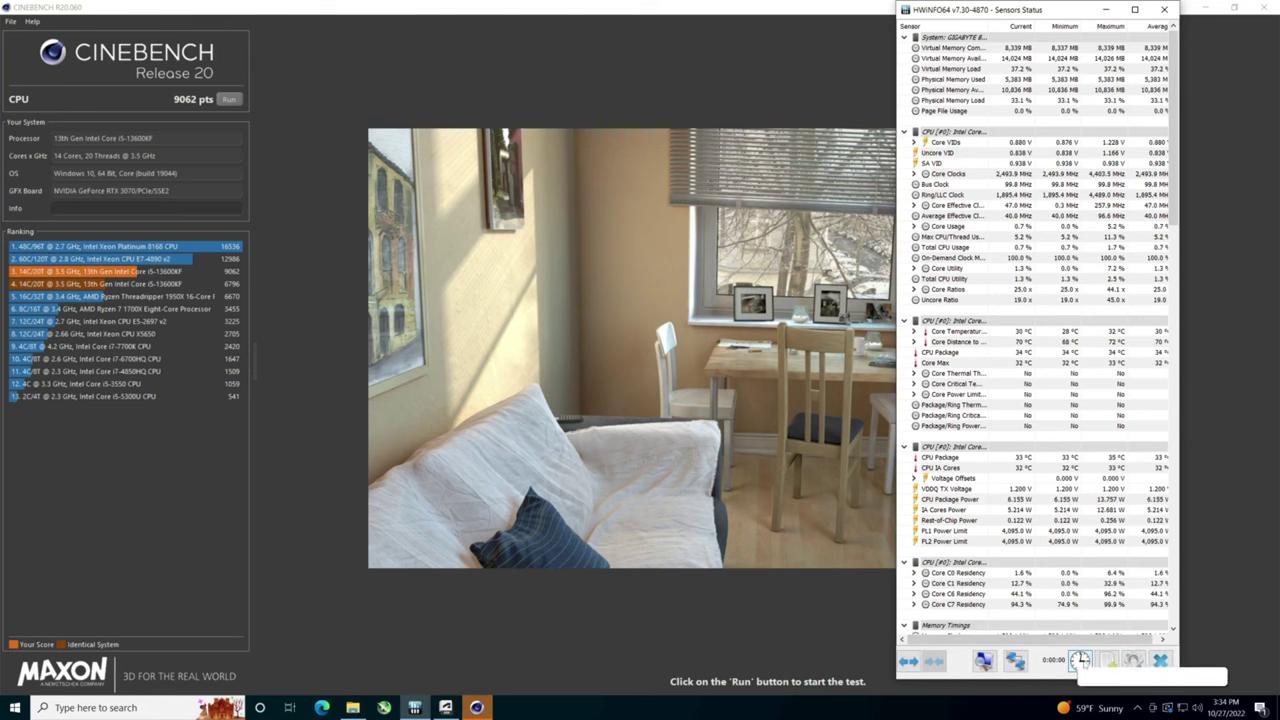
- Reset HWiNFO64's min/max/average values and timer, then re-show the sensor window
click(1079, 661)
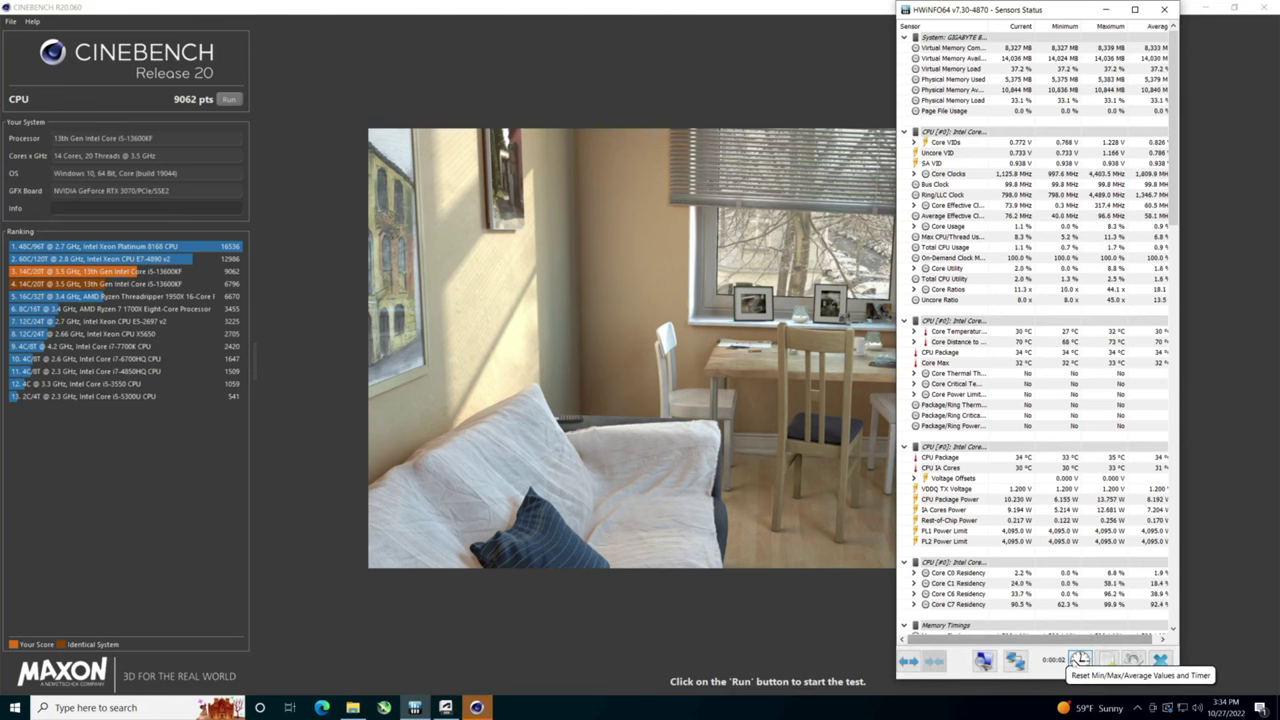
click(1080, 658)
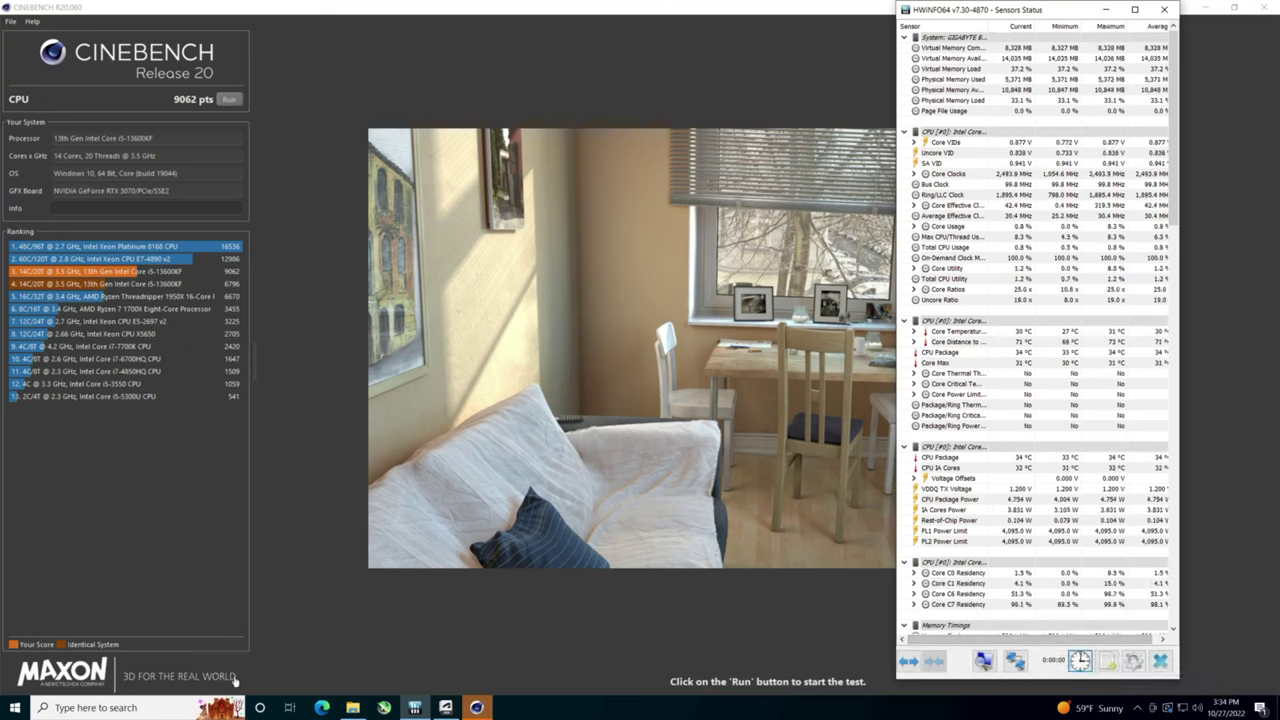
click(446, 707)
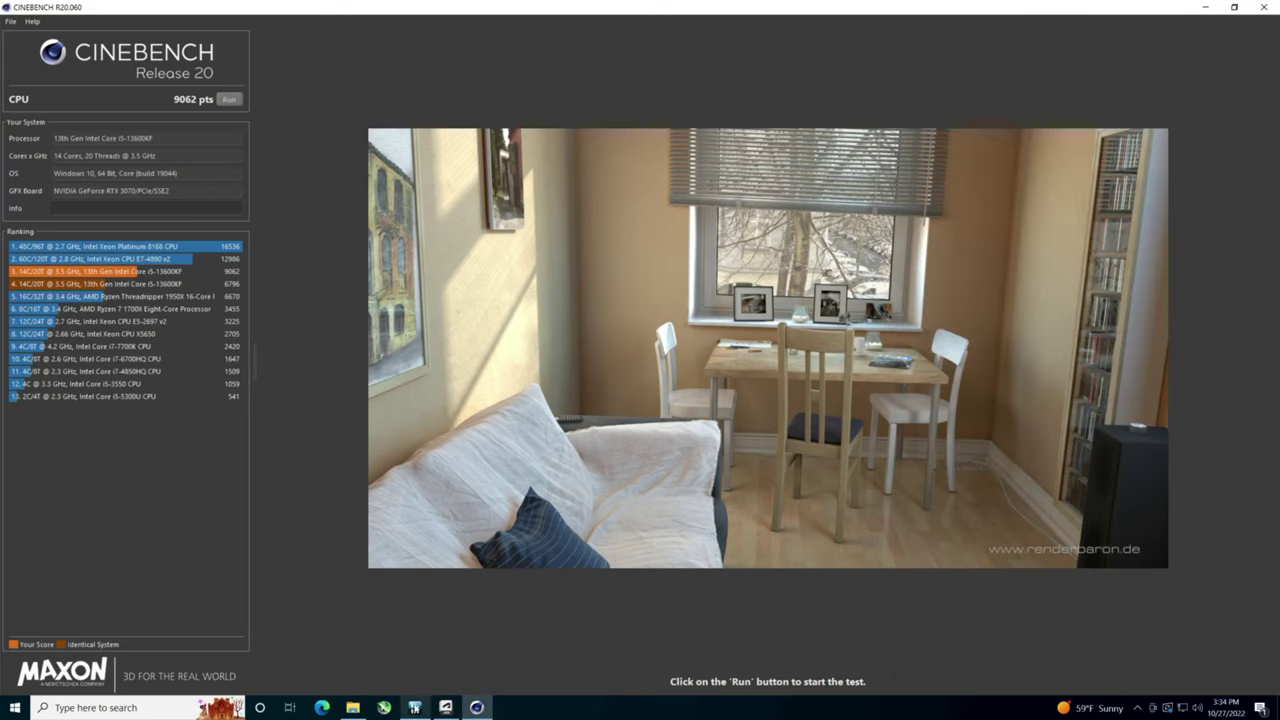
click(414, 707)
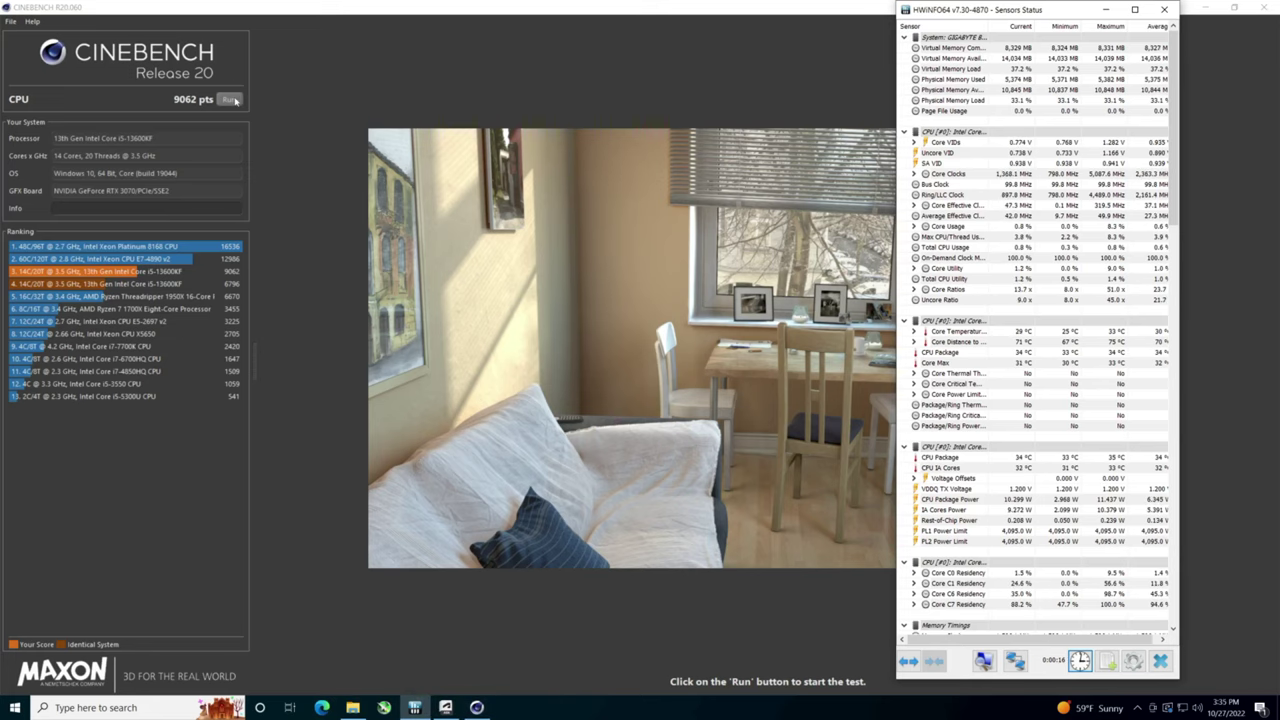
- Start a second Cinebench R20 CPU run with the HWiNFO64 sensor window kept visible
click(232, 100)
click(414, 707)
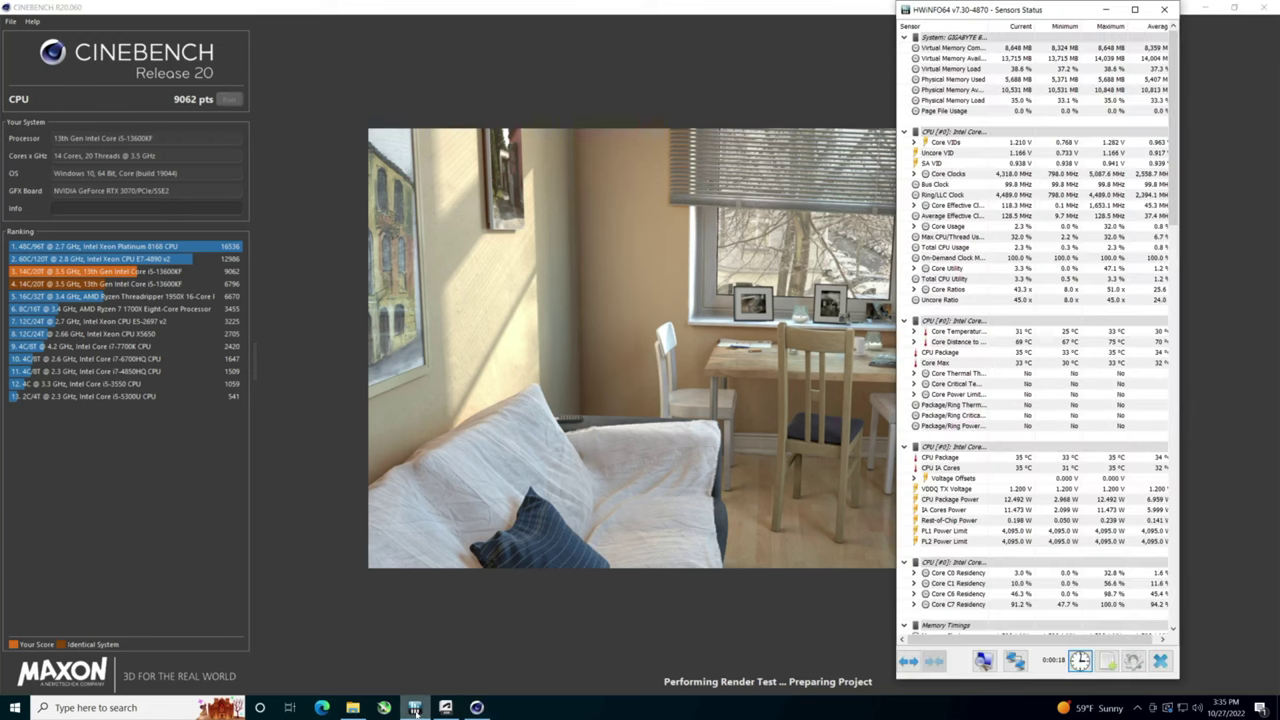